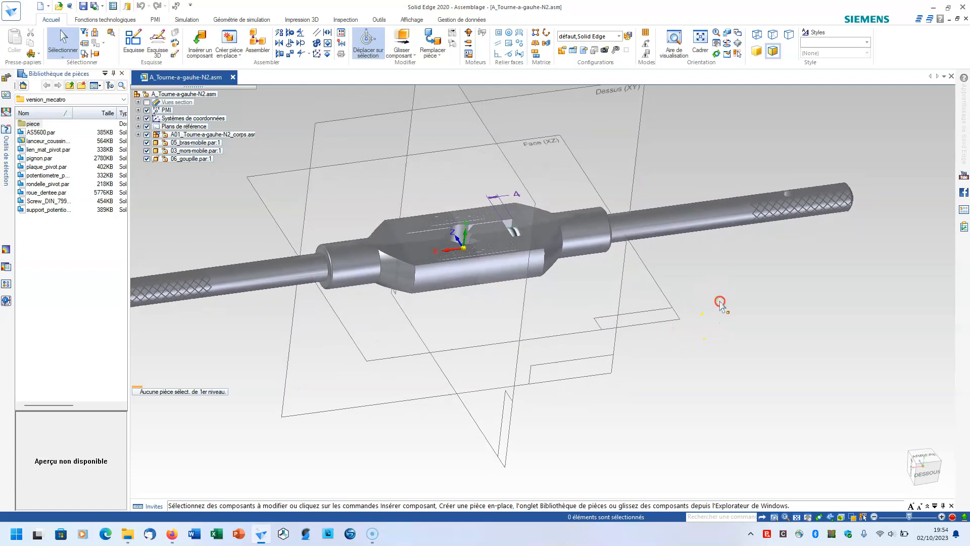
Step: Hide the reference planes and the coordinate systems in the tap wrench assembly
{"action": "scroll", "coordinate": [384, 143], "scroll_direction": "down", "scroll_amount": 2}
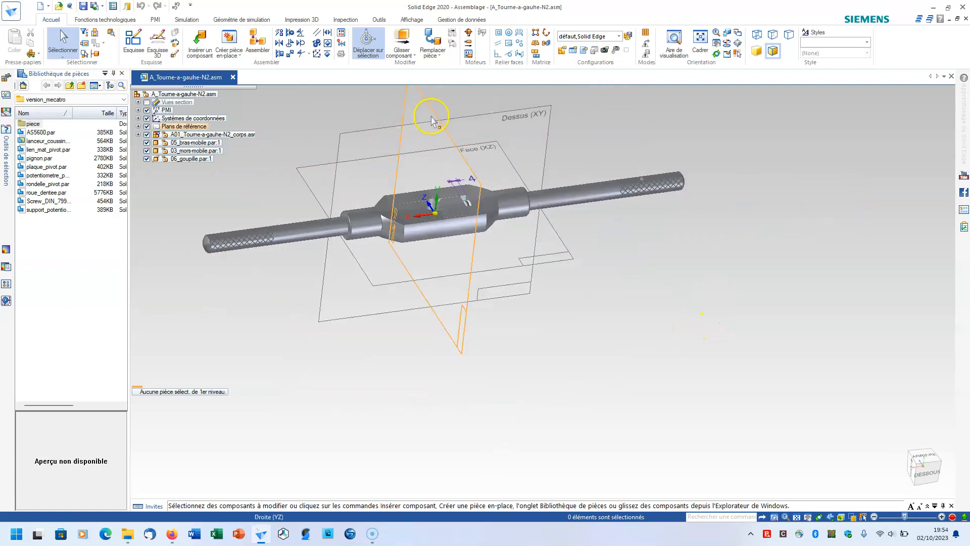
{"action": "left_click", "coordinate": [147, 126]}
{"action": "left_click", "coordinate": [147, 119]}
Step: Examine the tap wrench assembly by orbiting and panning around it, and fit the whole model in view
{"action": "middle_click_drag", "start_coordinate": [450, 203], "coordinate": [476, 245]}
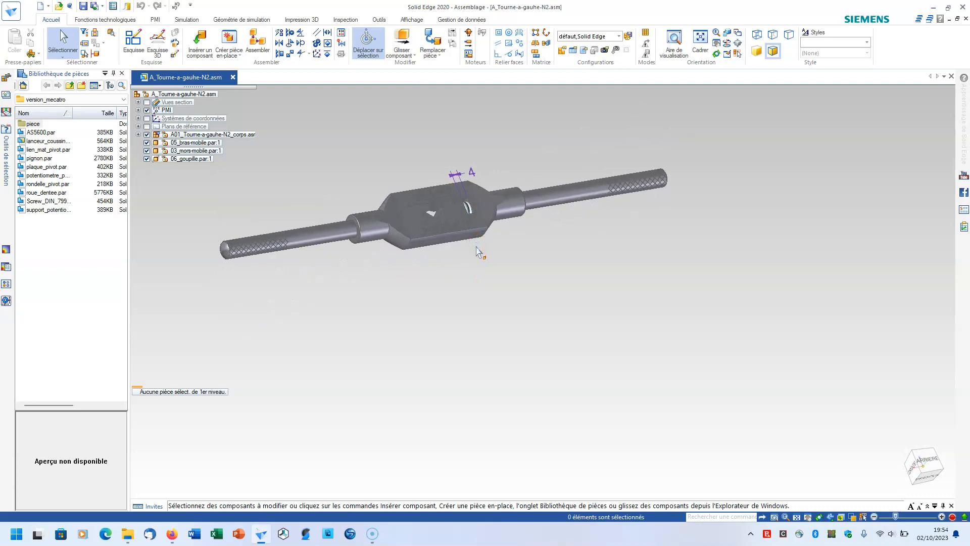
{"action": "middle_click_drag", "start_coordinate": [476, 248], "coordinate": [442, 258]}
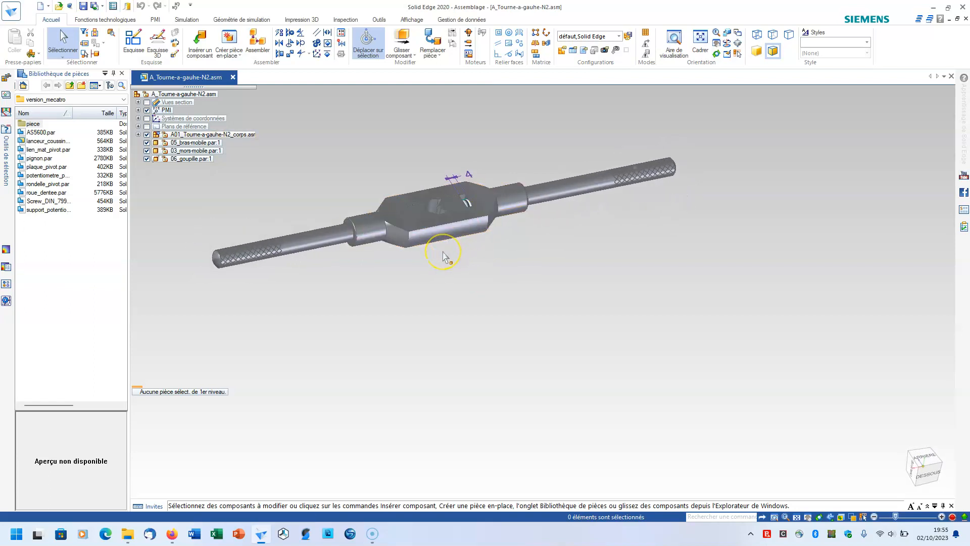
{"action": "middle_click_drag", "start_coordinate": [443, 256], "coordinate": [507, 302], "text": "shift"}
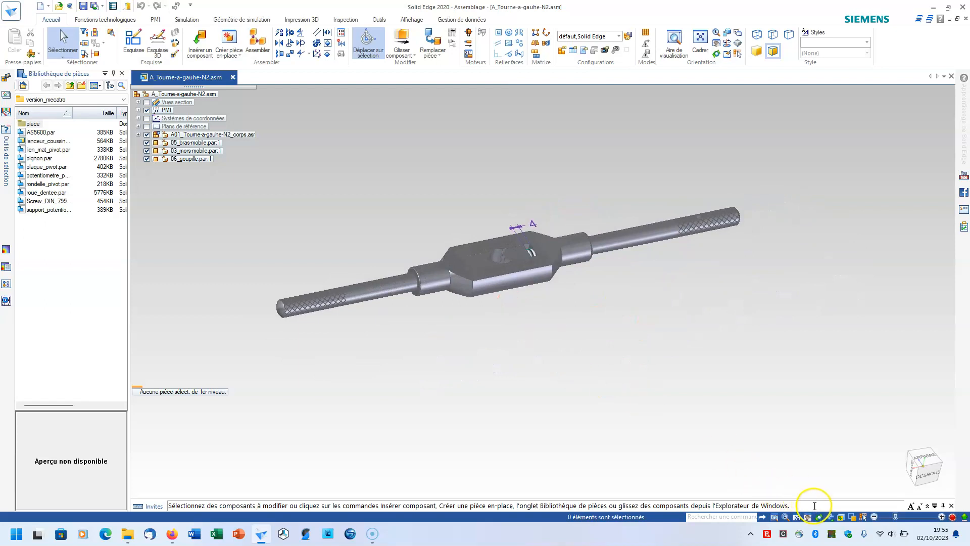
{"action": "left_click", "coordinate": [819, 520]}
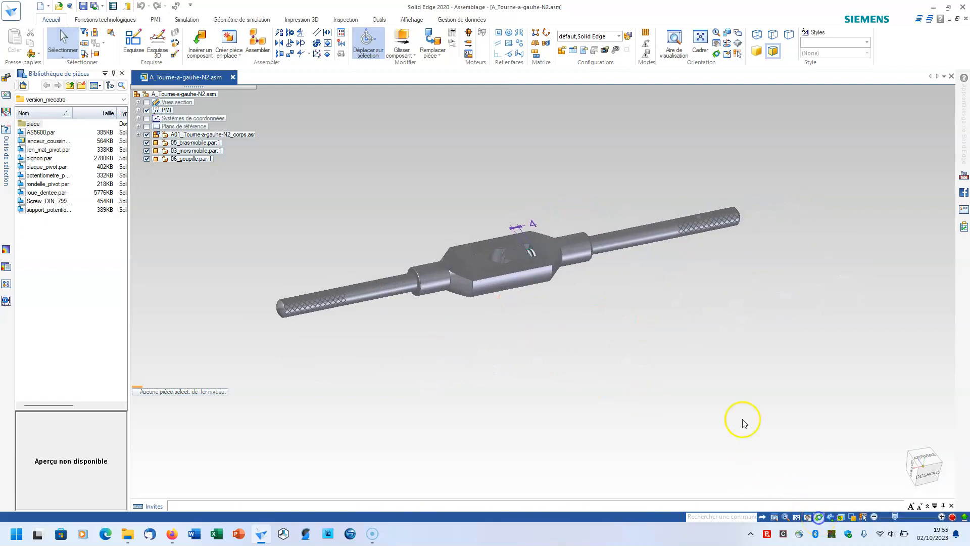
{"action": "mouse_move", "coordinate": [677, 352]}
{"action": "left_mouse_down"}
{"action": "mouse_move", "coordinate": [640, 340]}
{"action": "mouse_move", "coordinate": [646, 331]}
{"action": "mouse_move", "coordinate": [691, 359]}
{"action": "left_mouse_up"}
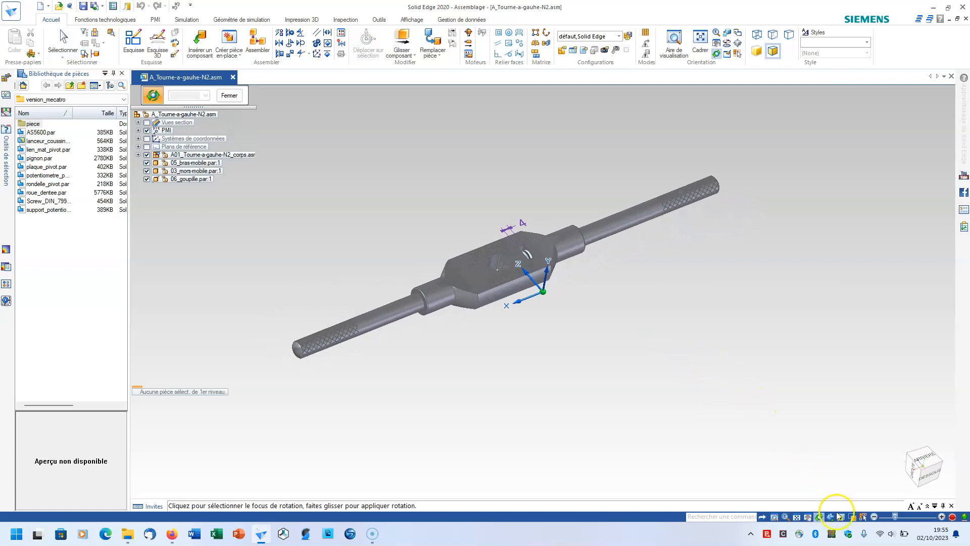
{"action": "left_click", "coordinate": [806, 518]}
{"action": "left_click_drag", "start_coordinate": [769, 416], "coordinate": [743, 353]}
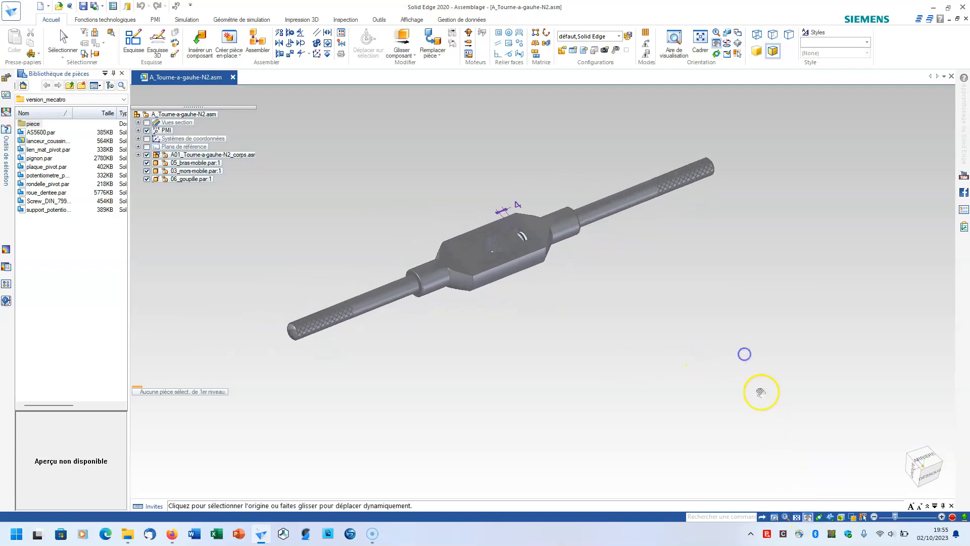
{"action": "left_click", "coordinate": [796, 518]}
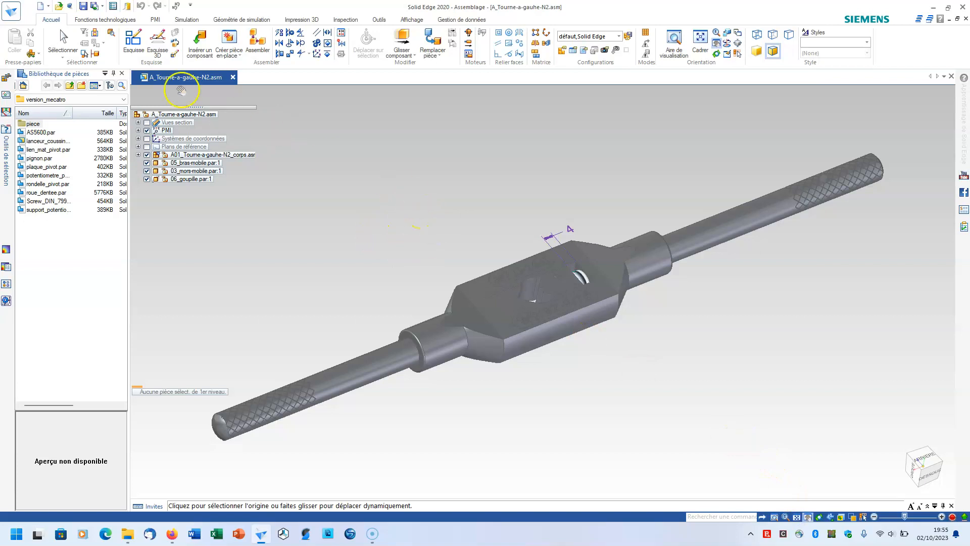
Step: Create a drawing of the current model from the multi-pieces template with the drawing view creation wizard started
{"action": "left_click", "coordinate": [16, 17]}
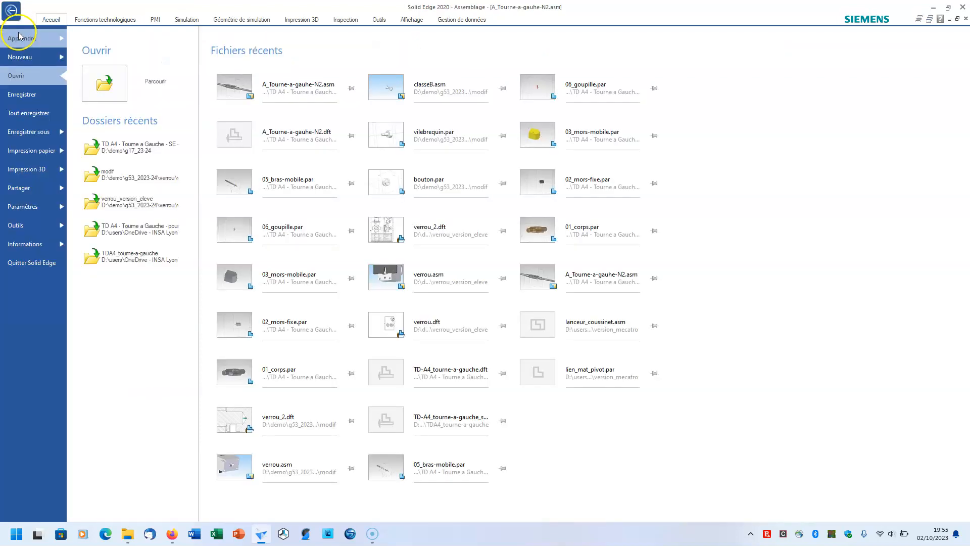
{"action": "left_click", "coordinate": [22, 57]}
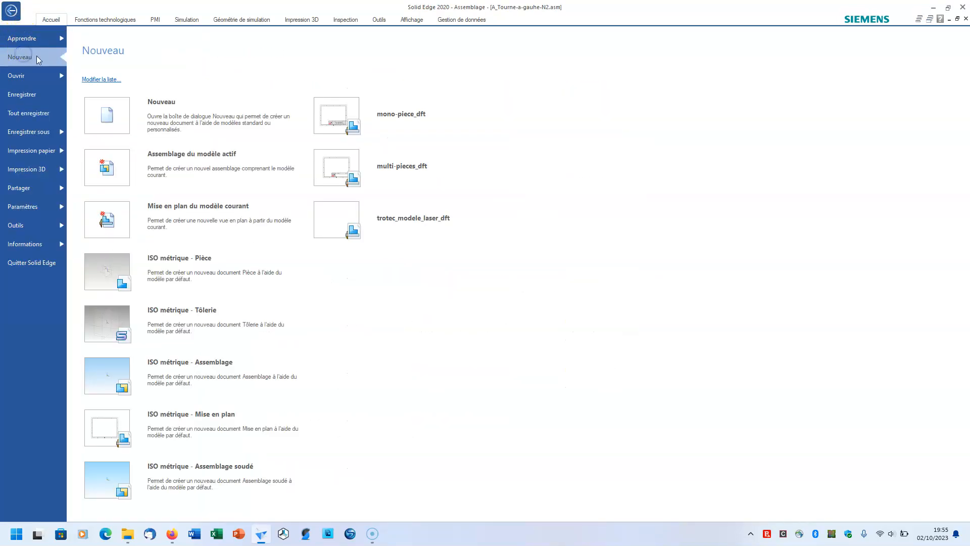
{"action": "left_click", "coordinate": [201, 208]}
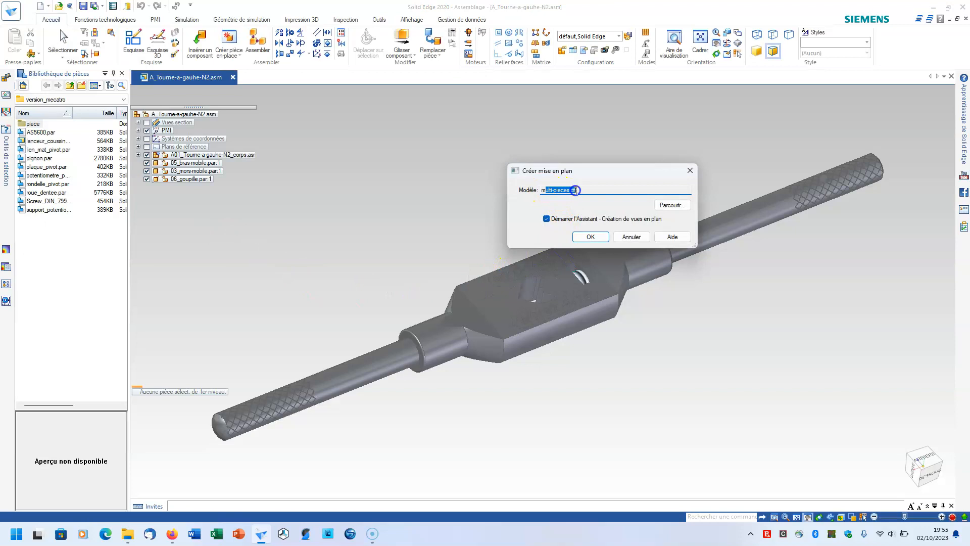
{"action": "left_click", "coordinate": [592, 237]}
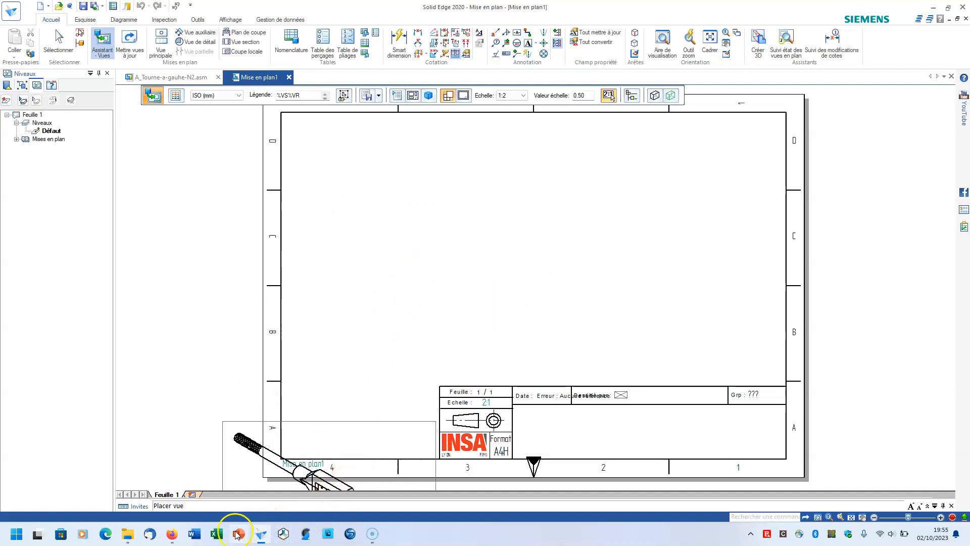
Step: Check the front view in the reference PDF in Firefox, and open the custom orientation of the main view in Solid Edge
{"action": "left_click", "coordinate": [172, 534]}
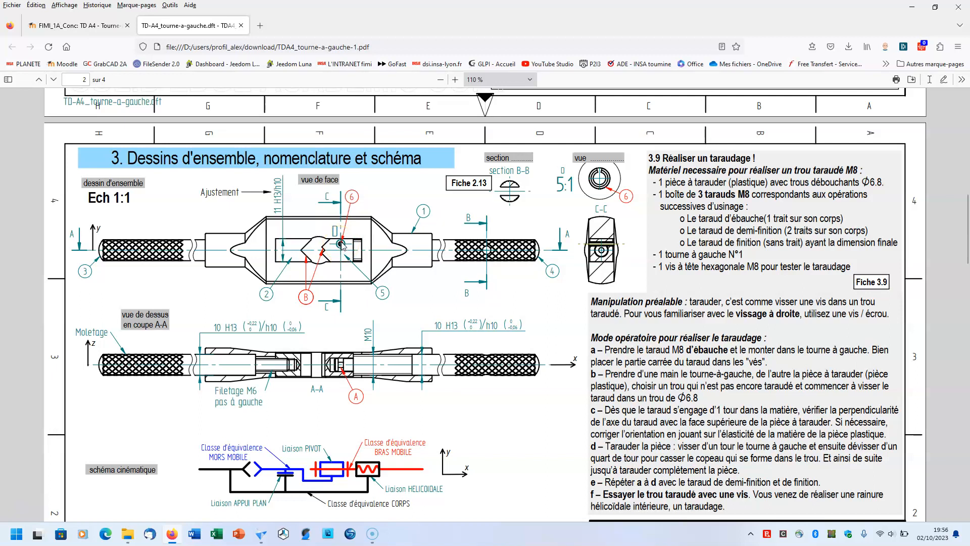
{"action": "left_click", "coordinate": [261, 533]}
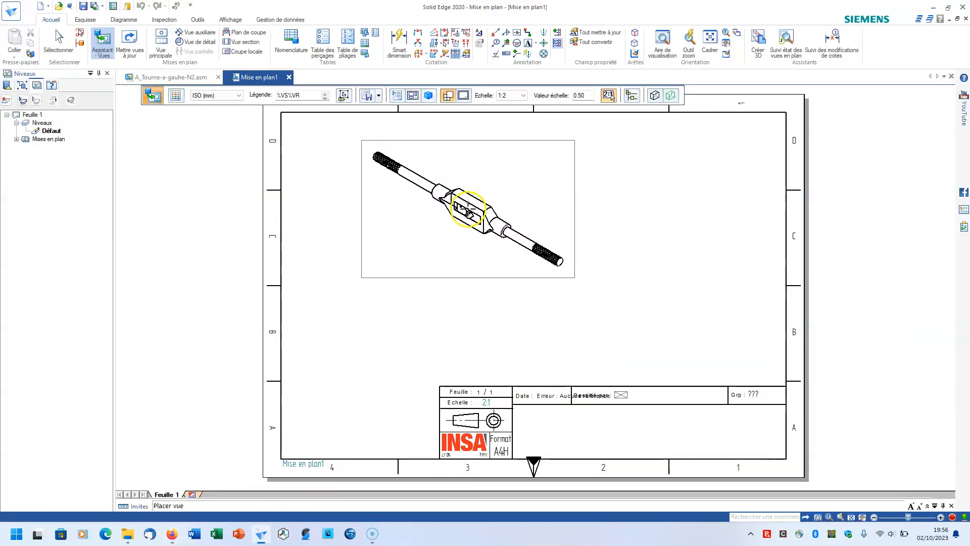
{"action": "left_click", "coordinate": [414, 97]}
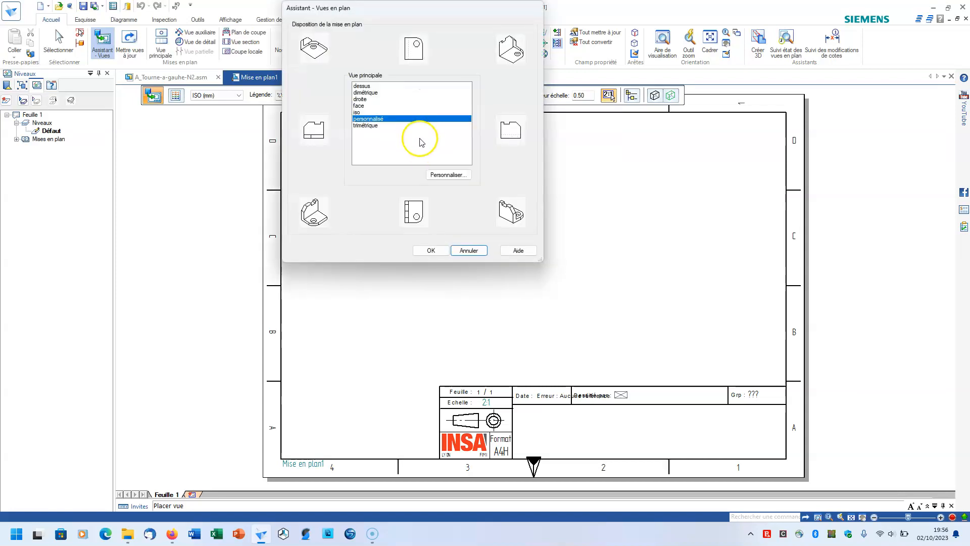
{"action": "left_click", "coordinate": [436, 174]}
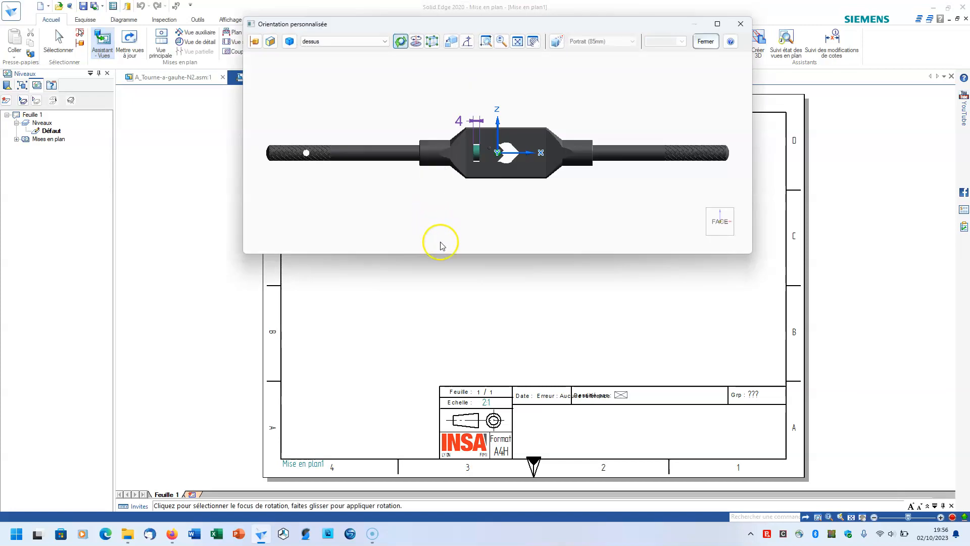
Step: Display the model shaded with visible edges in the custom orientation preview
{"action": "scroll", "coordinate": [495, 158], "scroll_direction": "up", "scroll_amount": 3}
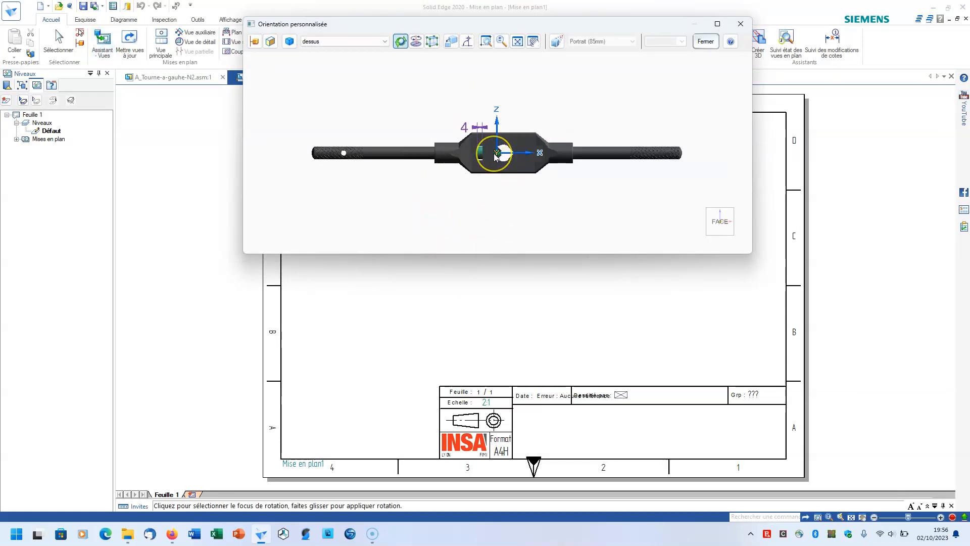
{"action": "scroll", "coordinate": [494, 154], "scroll_direction": "up", "scroll_amount": 1}
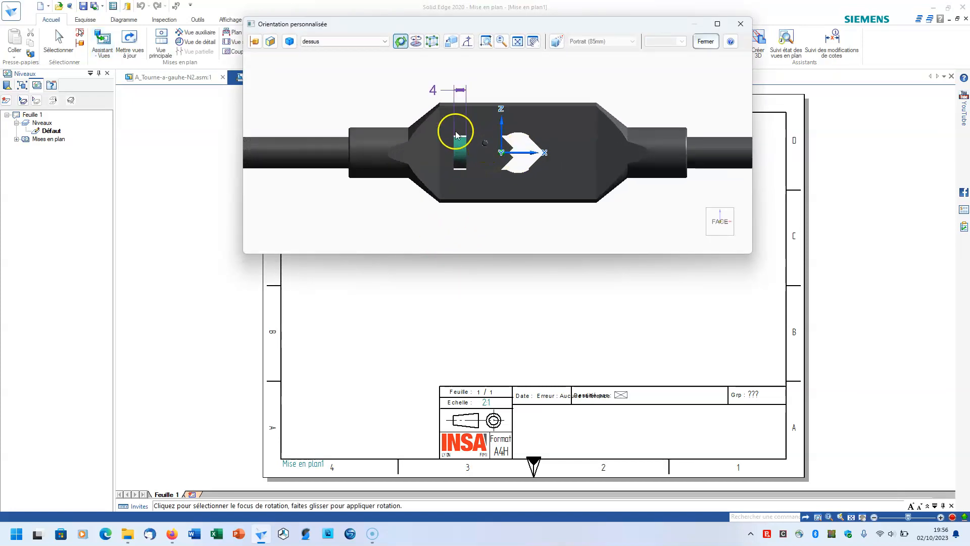
{"action": "left_click", "coordinate": [271, 43]}
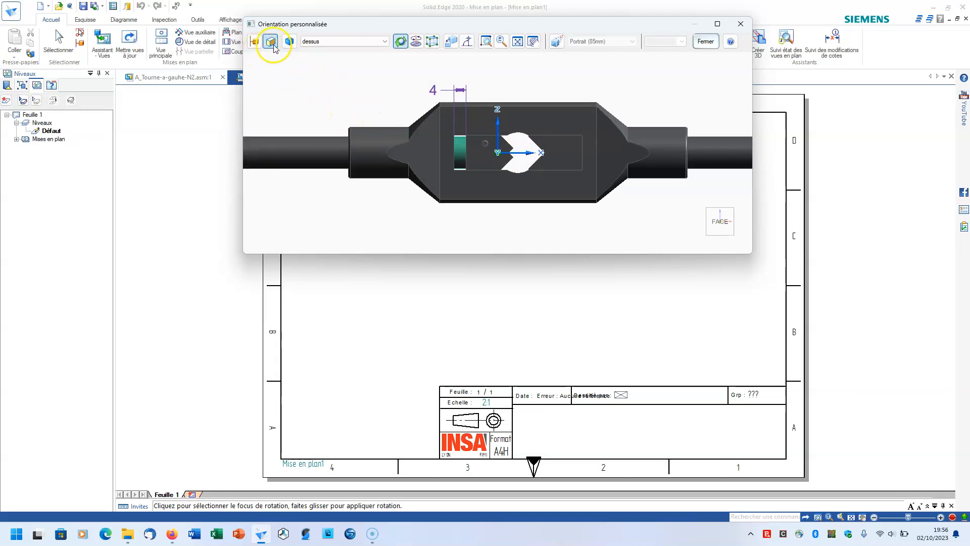
{"action": "scroll", "coordinate": [535, 187], "scroll_direction": "down", "scroll_amount": 3}
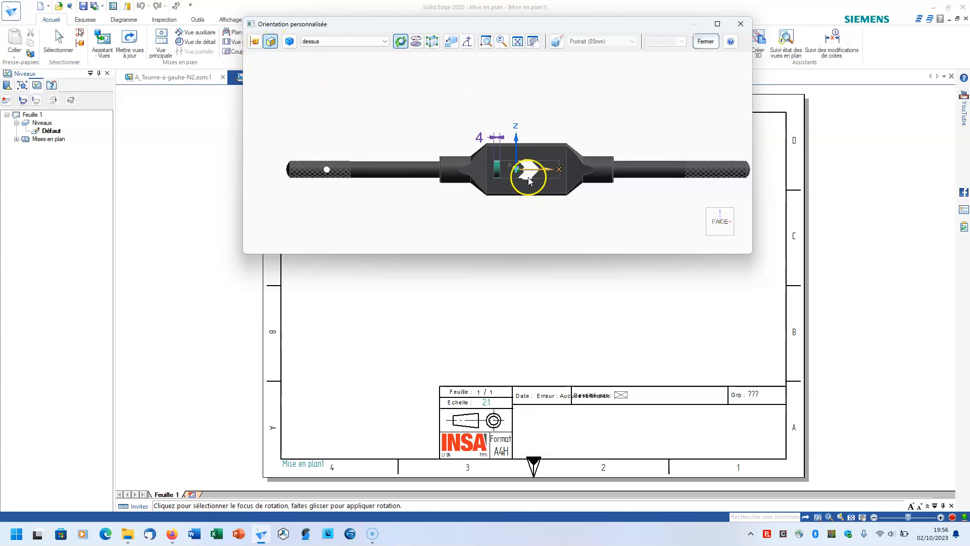
Step: Orient the model to the ARRIERE face with the Z axis pointing up and accept it as the custom main view
{"action": "mouse_move", "coordinate": [712, 218]}
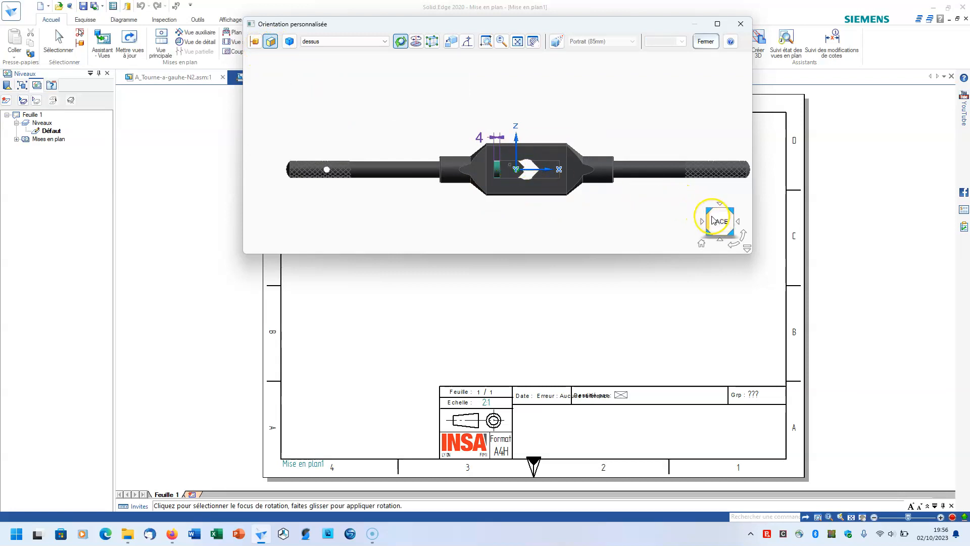
{"action": "left_click", "coordinate": [708, 239]}
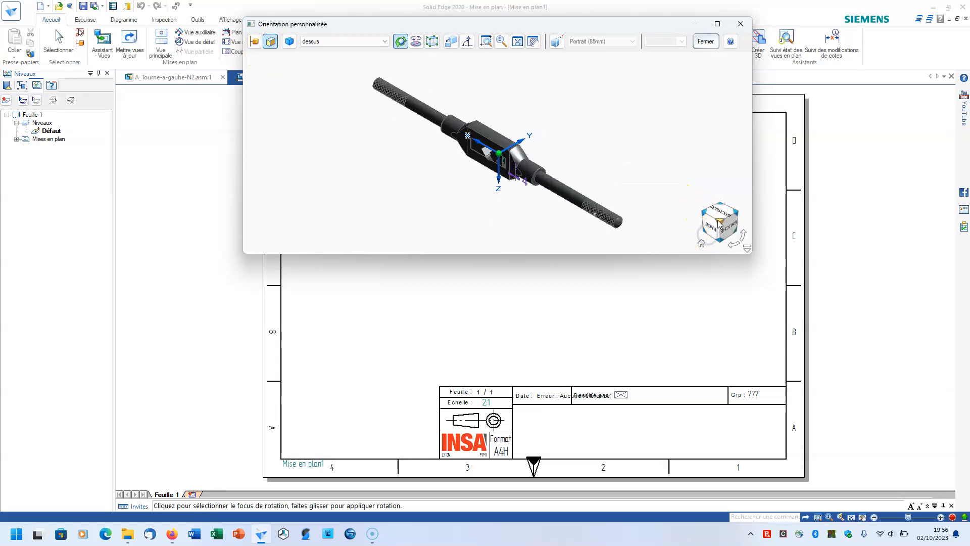
{"action": "left_click", "coordinate": [731, 228]}
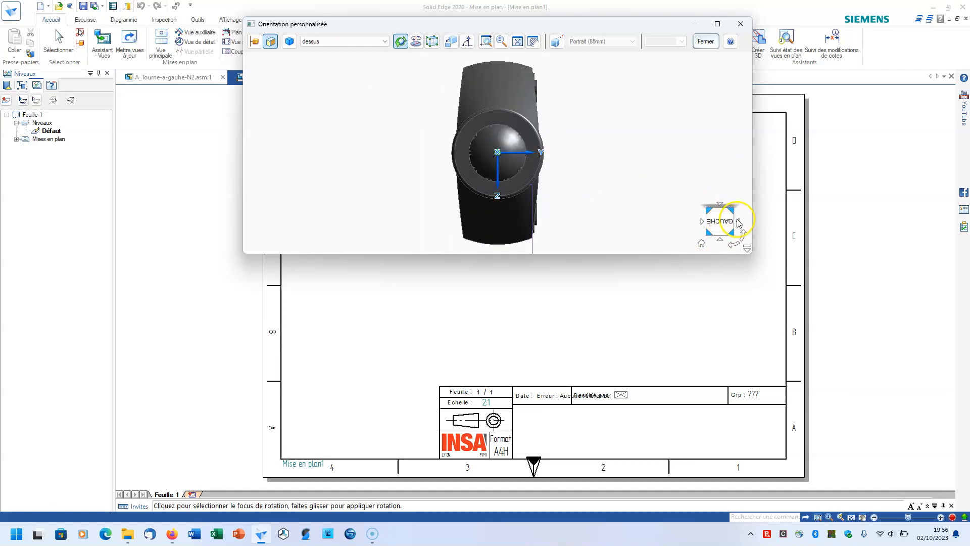
{"action": "left_click", "coordinate": [738, 222]}
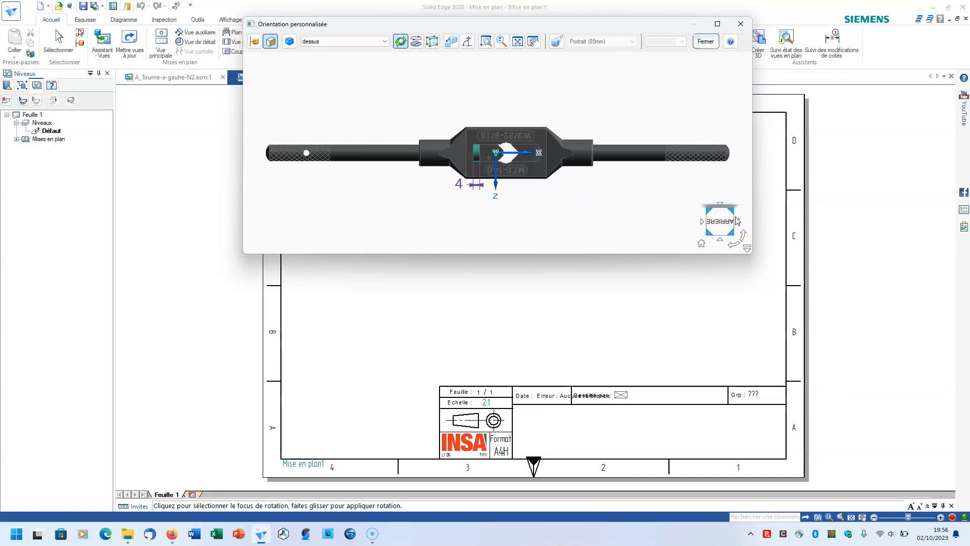
{"action": "left_click", "coordinate": [745, 235]}
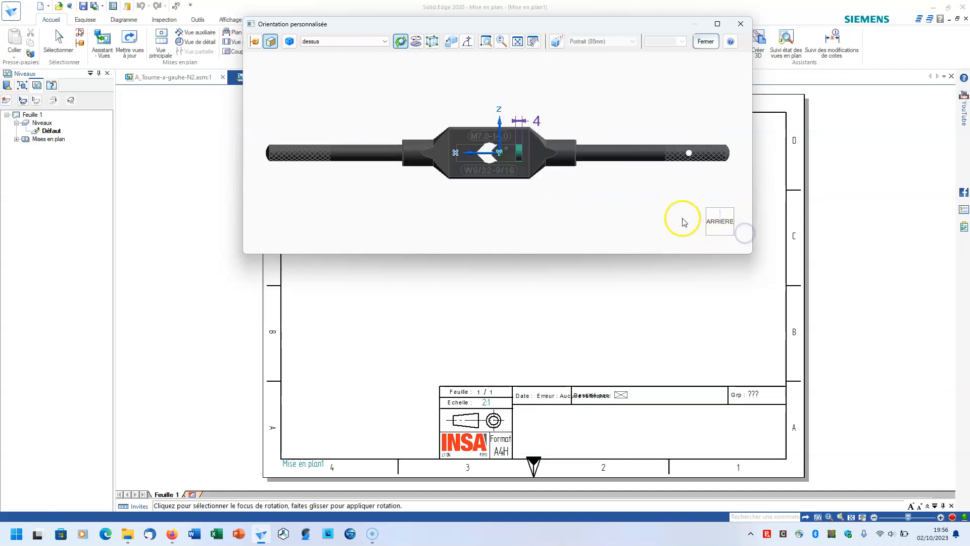
{"action": "scroll", "coordinate": [490, 164], "scroll_direction": "up", "scroll_amount": 2}
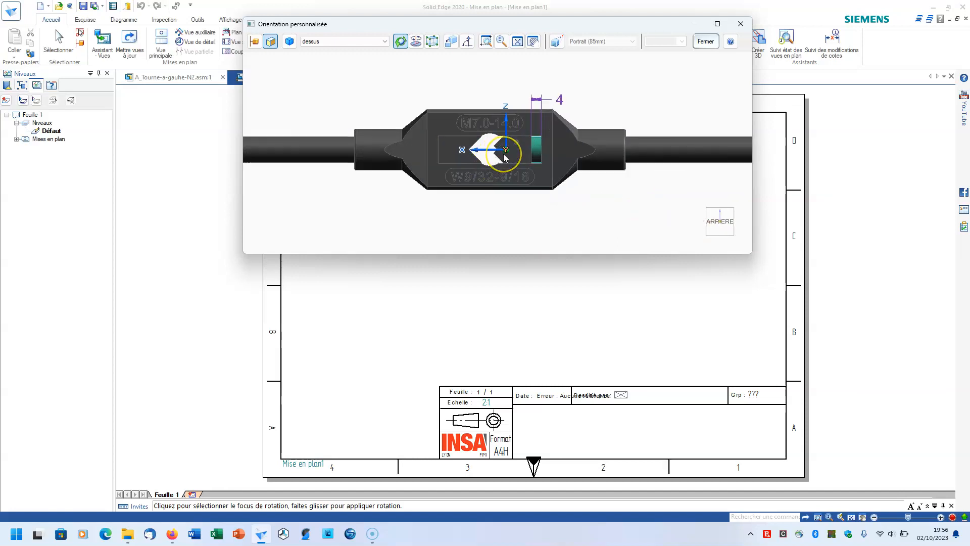
{"action": "scroll", "coordinate": [505, 157], "scroll_direction": "down", "scroll_amount": 1}
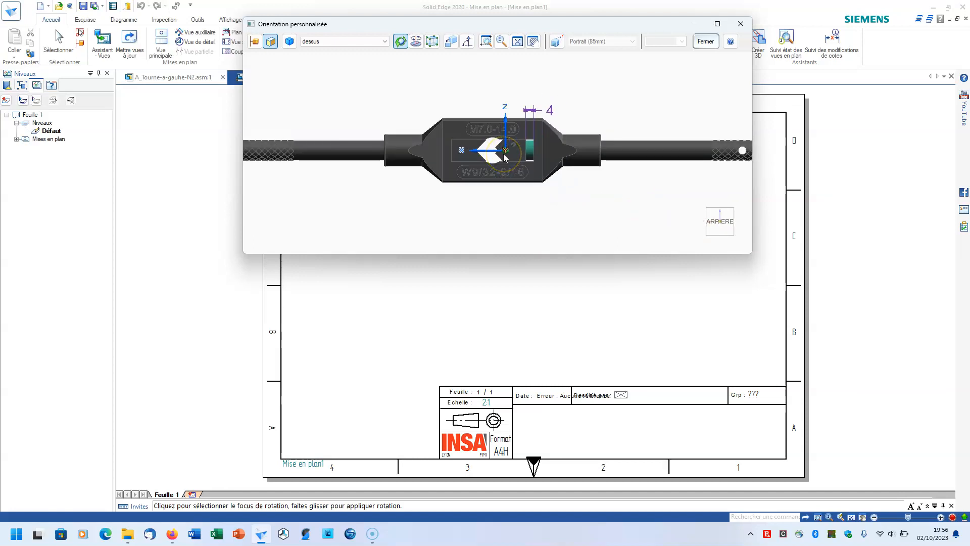
{"action": "left_click", "coordinate": [707, 42]}
{"action": "left_click", "coordinate": [501, 379]}
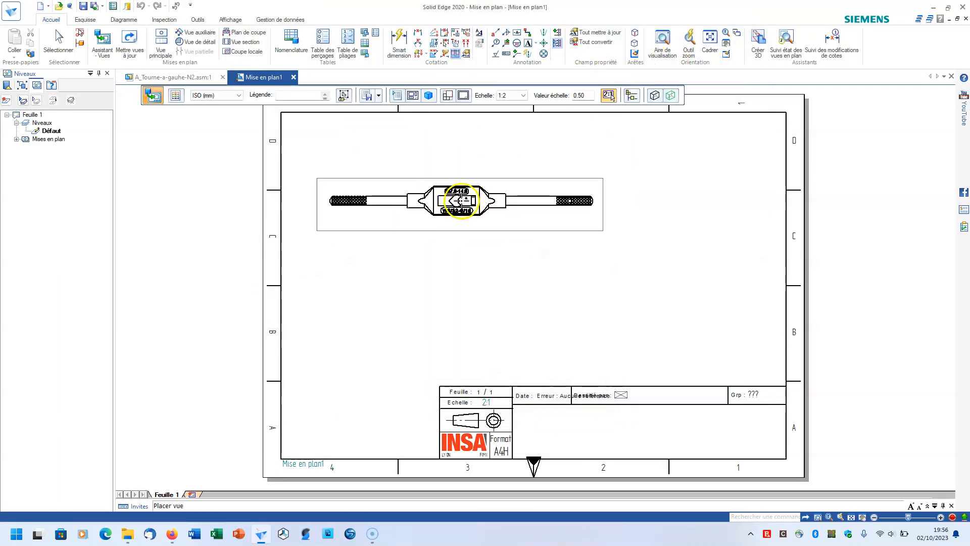
Step: Place the main view at 1:2 scale in the upper half of the sheet, without adding a projected view
{"action": "left_click", "coordinate": [501, 197]}
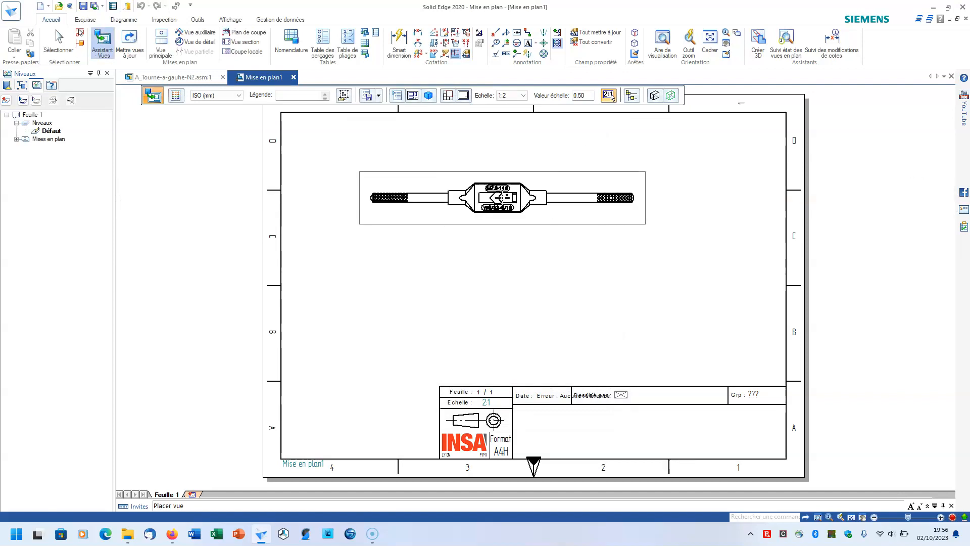
{"action": "left_click", "coordinate": [524, 97]}
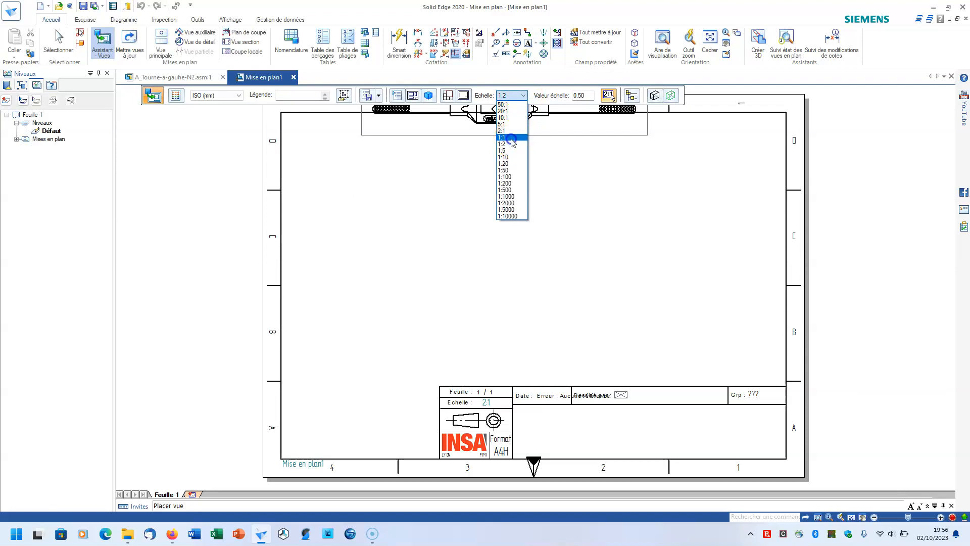
{"action": "left_click", "coordinate": [511, 139]}
{"action": "scroll", "coordinate": [507, 232], "scroll_direction": "up", "scroll_amount": 1}
{"action": "scroll", "coordinate": [506, 232], "scroll_direction": "down", "scroll_amount": 2}
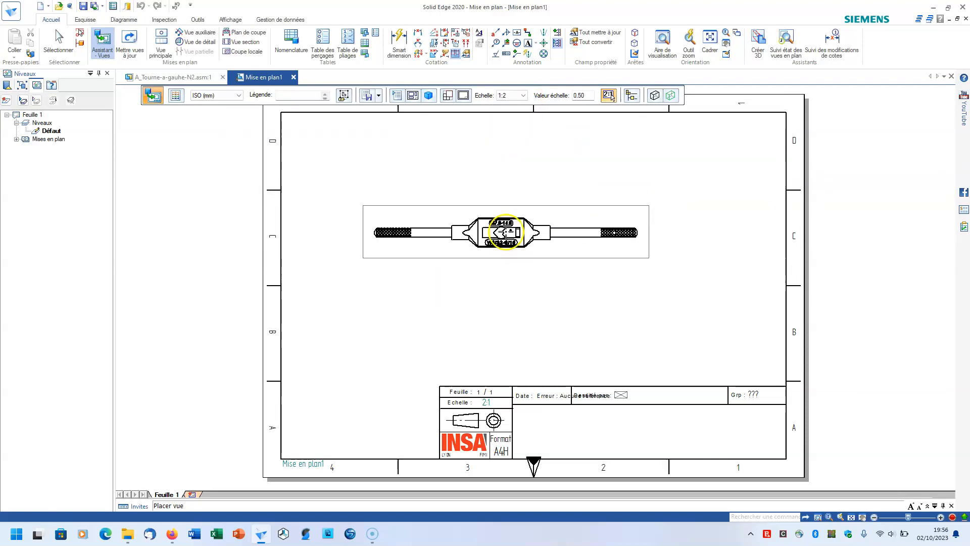
{"action": "left_click", "coordinate": [470, 212]}
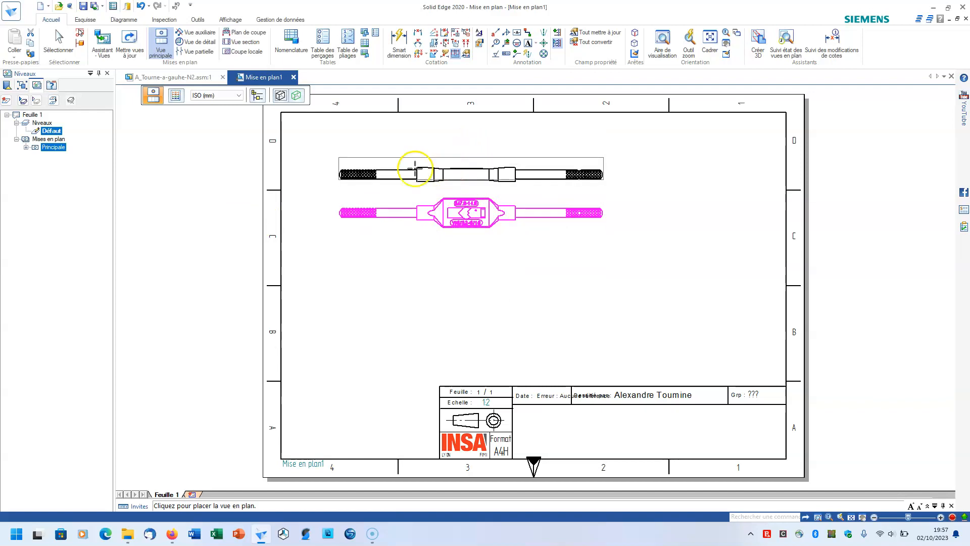
{"action": "left_click", "coordinate": [59, 45]}
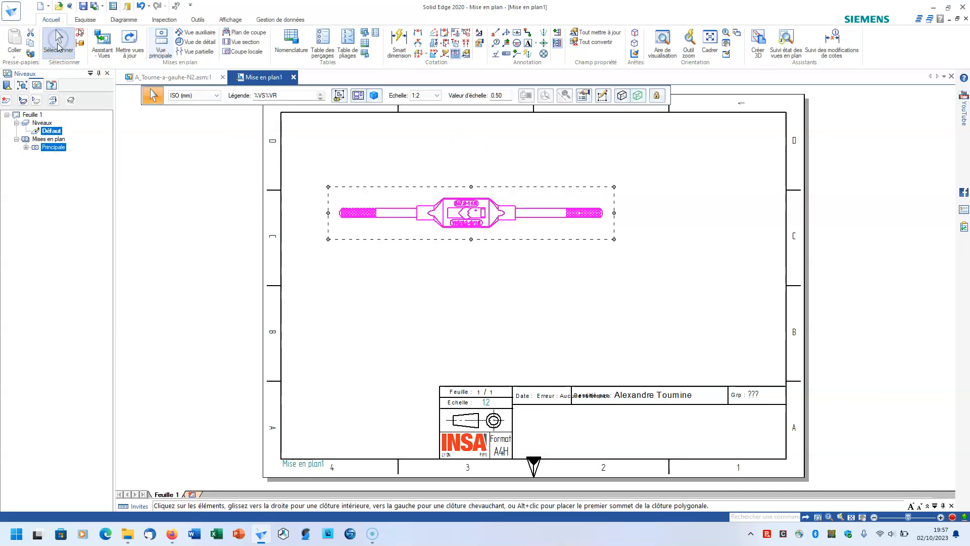
{"action": "left_click", "coordinate": [353, 151]}
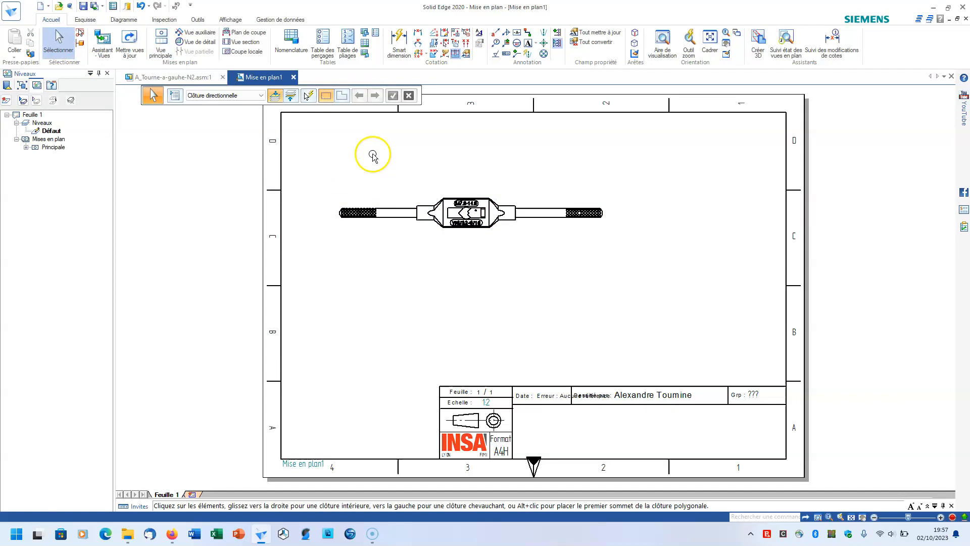
{"action": "scroll", "coordinate": [414, 179], "scroll_direction": "up", "scroll_amount": 2}
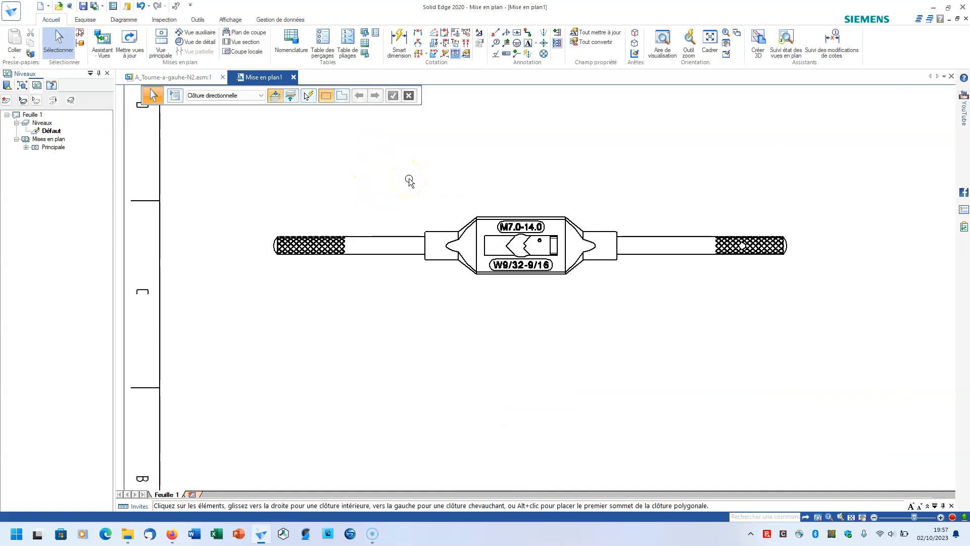
Step: Draw a horizontal cutting plane line about 152 mm long through the main view's central axis, extending past both handle ends
{"action": "scroll", "coordinate": [642, 194], "scroll_direction": "up", "scroll_amount": 1}
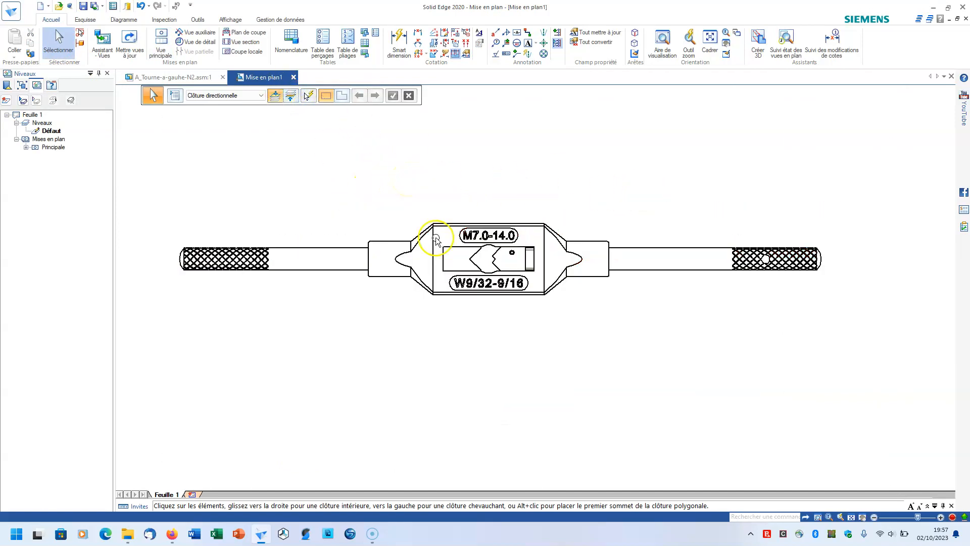
{"action": "left_click", "coordinate": [817, 516]}
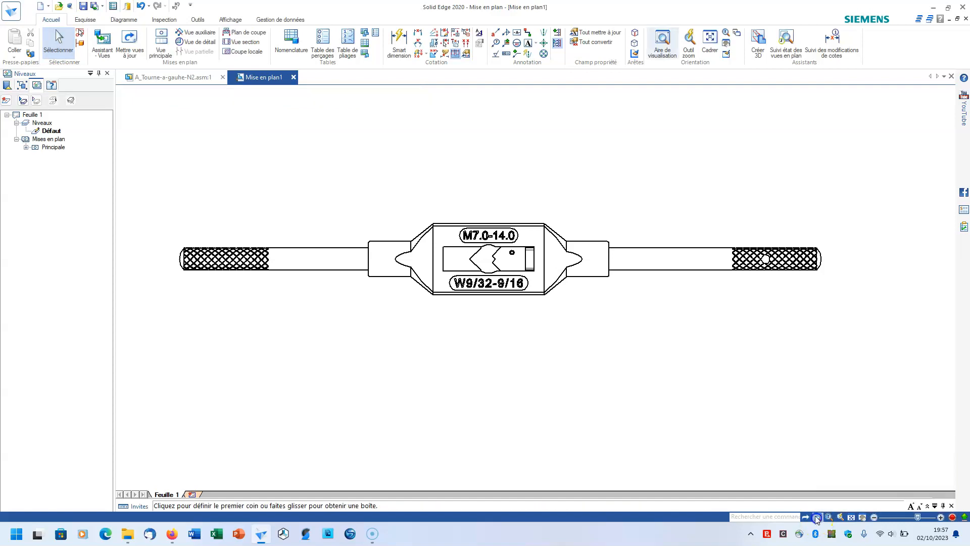
{"action": "left_click", "coordinate": [127, 151]}
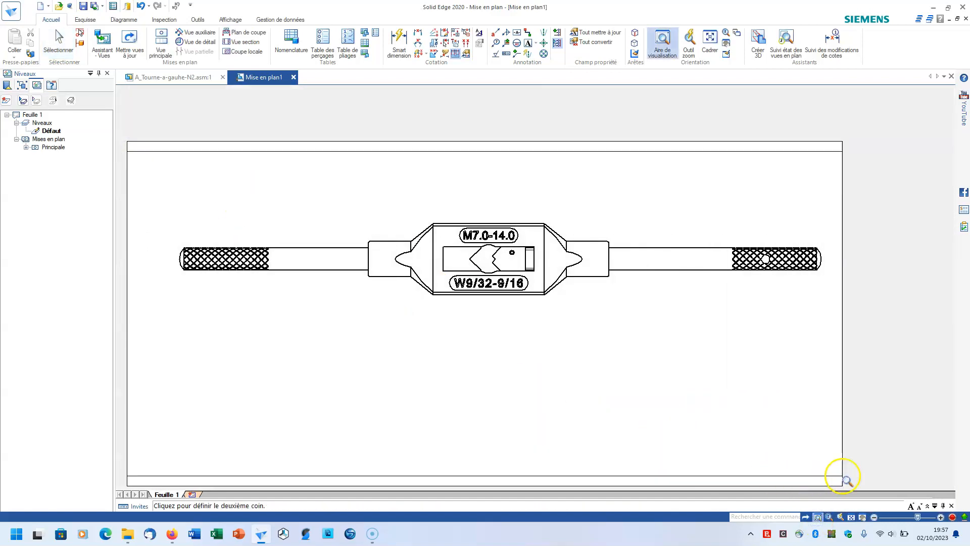
{"action": "left_click", "coordinate": [889, 484]}
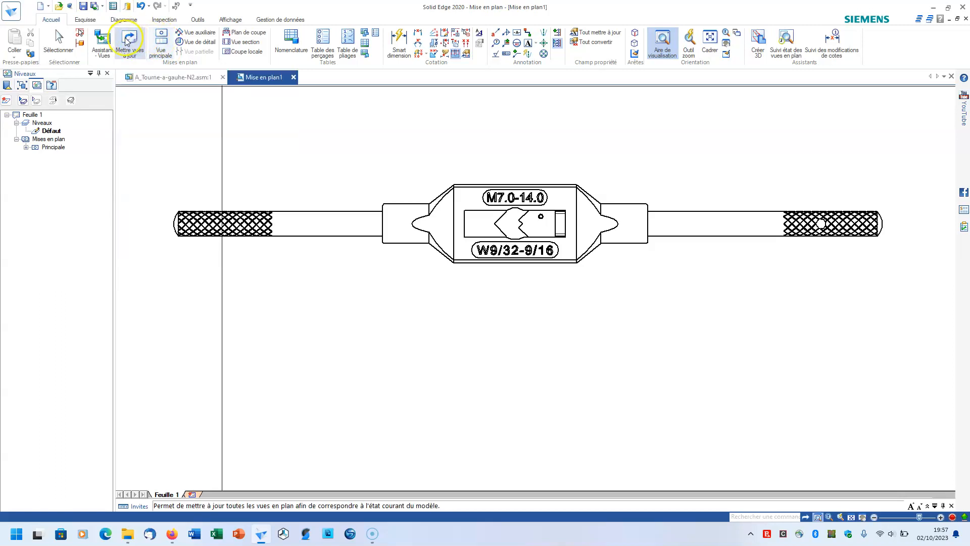
{"action": "left_click", "coordinate": [229, 34]}
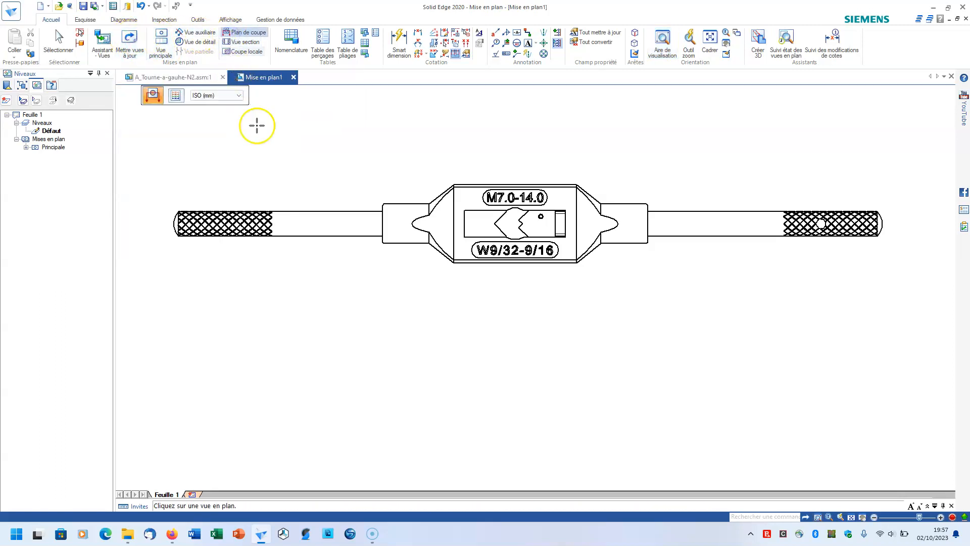
{"action": "left_click", "coordinate": [340, 212]}
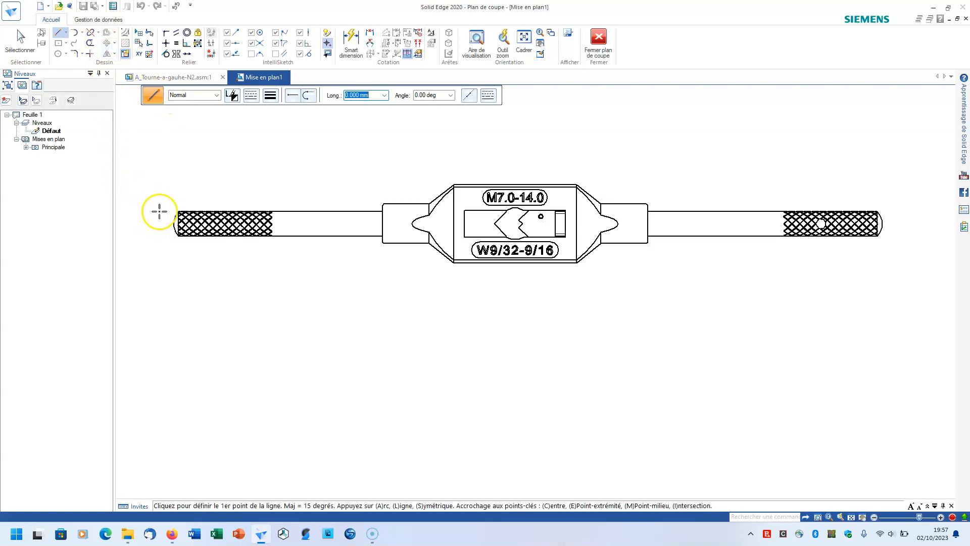
{"action": "scroll", "coordinate": [166, 220], "scroll_direction": "up", "scroll_amount": 2}
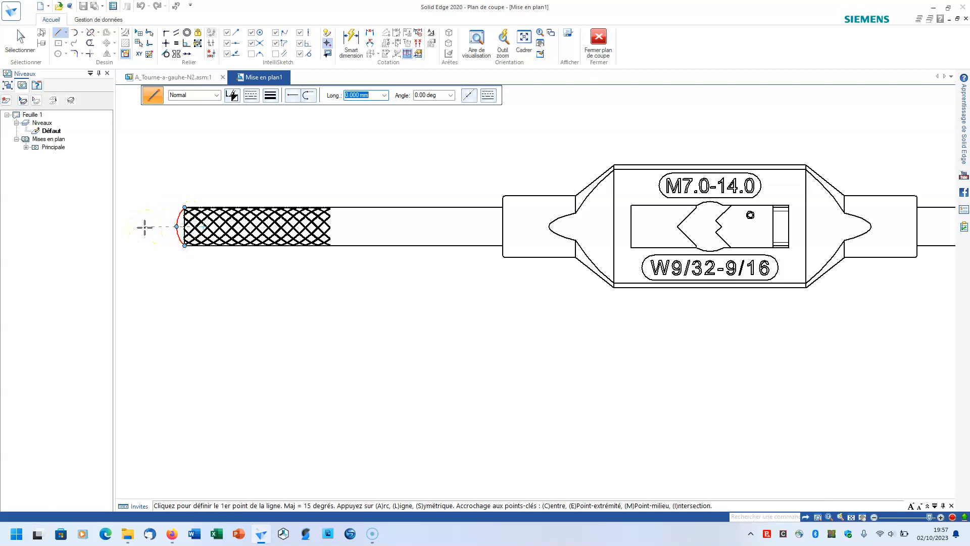
{"action": "left_click", "coordinate": [176, 226]}
{"action": "scroll", "coordinate": [492, 234], "scroll_direction": "down", "scroll_amount": 3}
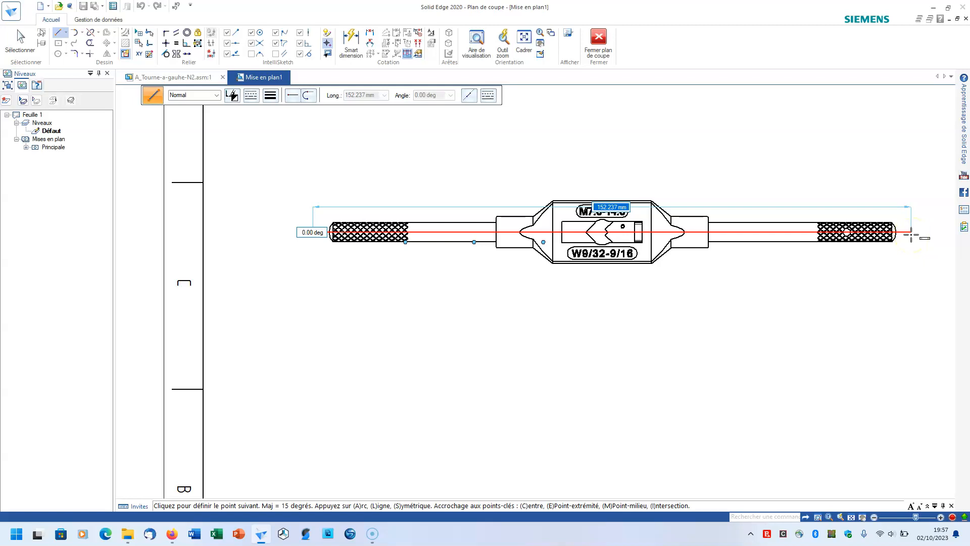
{"action": "left_click", "coordinate": [910, 233]}
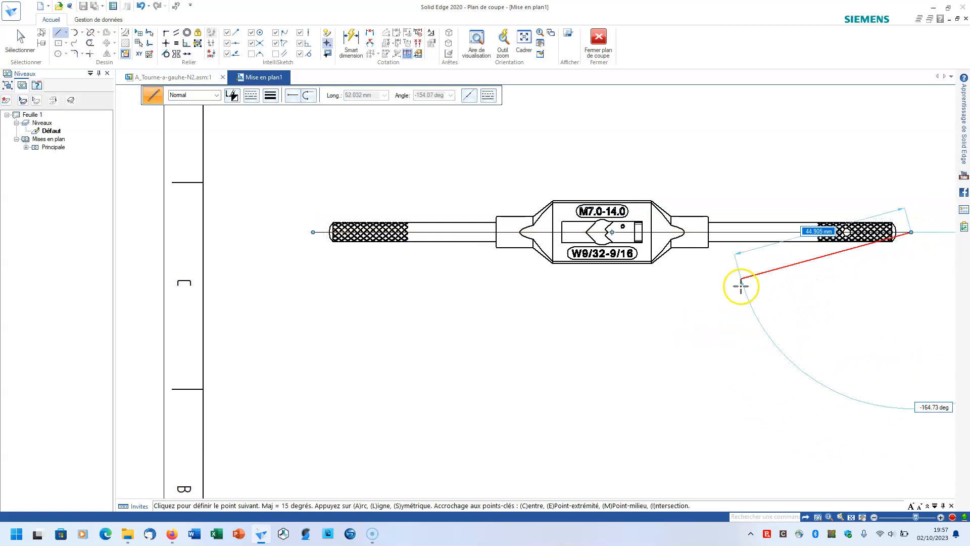
{"action": "left_click", "coordinate": [599, 39]}
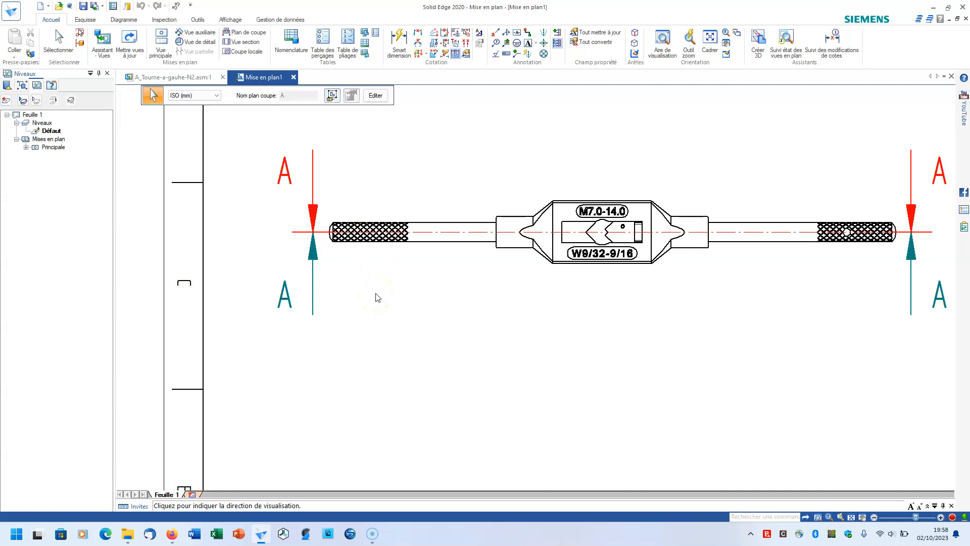
Step: Set the cutting plane's viewing direction downward, with the arrows above the section line
{"action": "scroll", "coordinate": [375, 298], "scroll_direction": "up", "scroll_amount": 1}
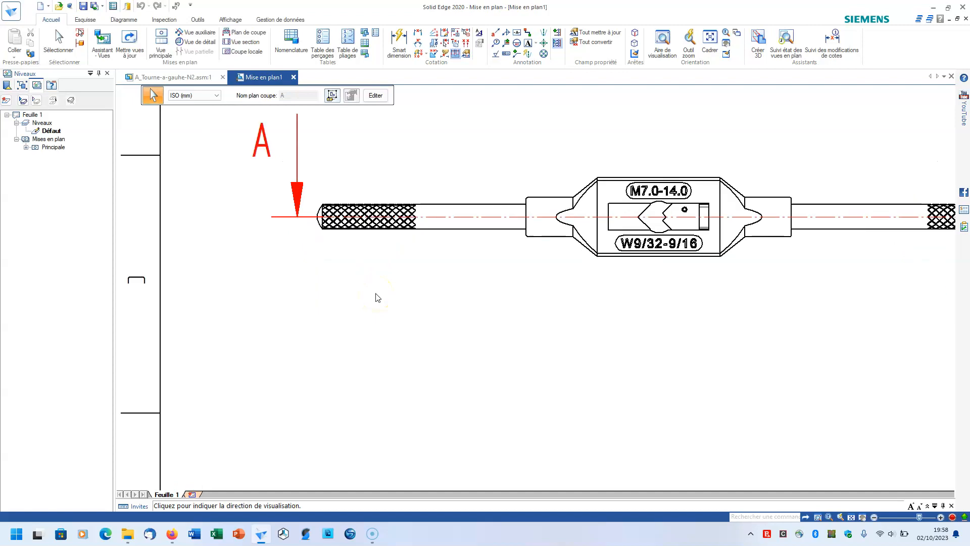
{"action": "scroll", "coordinate": [375, 298], "scroll_direction": "down", "scroll_amount": 2}
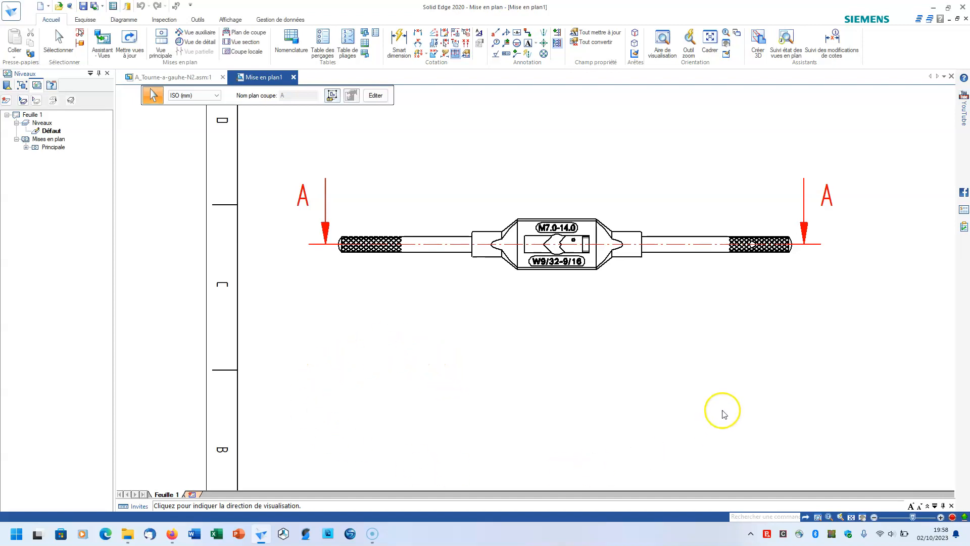
{"action": "left_click", "coordinate": [443, 348]}
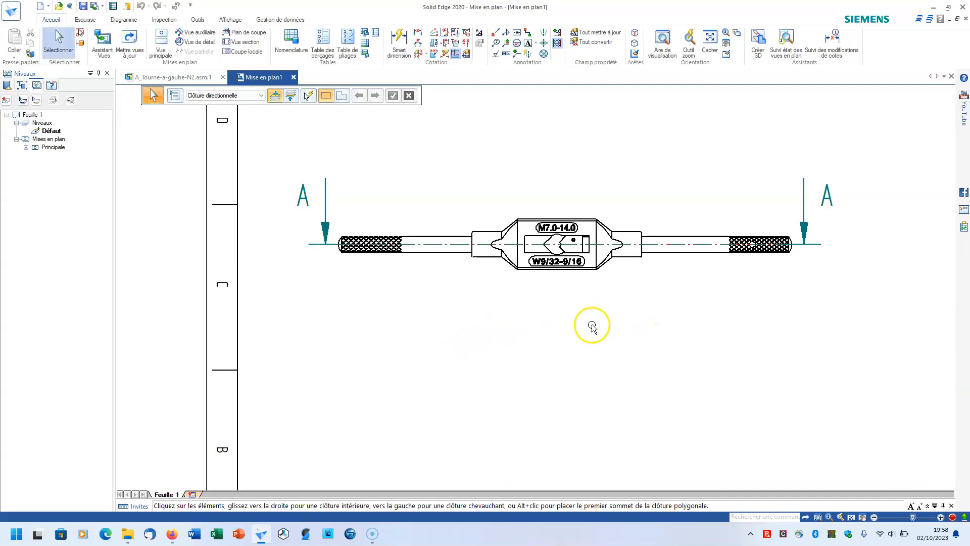
Step: Place section view A-A below the main view and save the drawing as A_Tourne-a-gauhe-N2.dft
{"action": "left_click", "coordinate": [243, 42]}
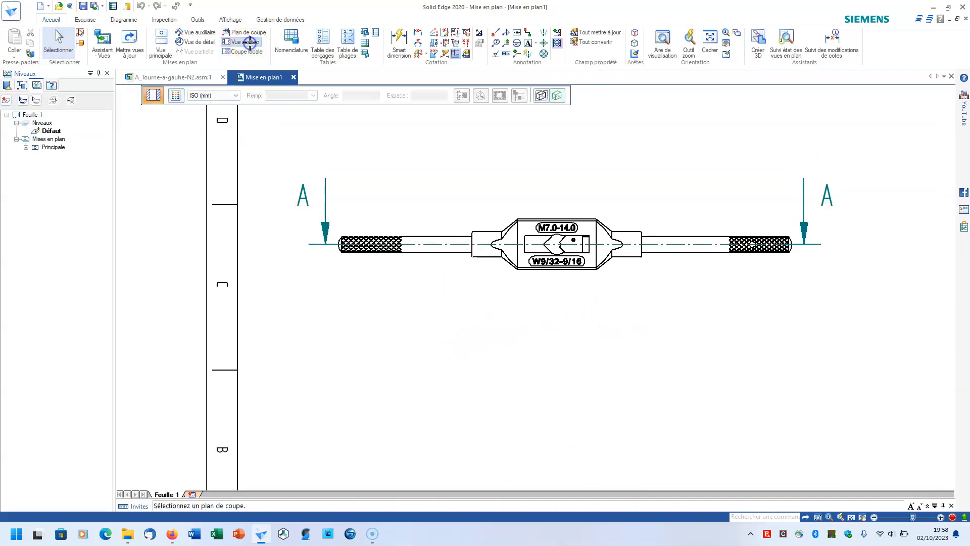
{"action": "left_click", "coordinate": [316, 244]}
{"action": "left_click", "coordinate": [362, 432]}
{"action": "scroll", "coordinate": [438, 351], "scroll_direction": "down", "scroll_amount": 2}
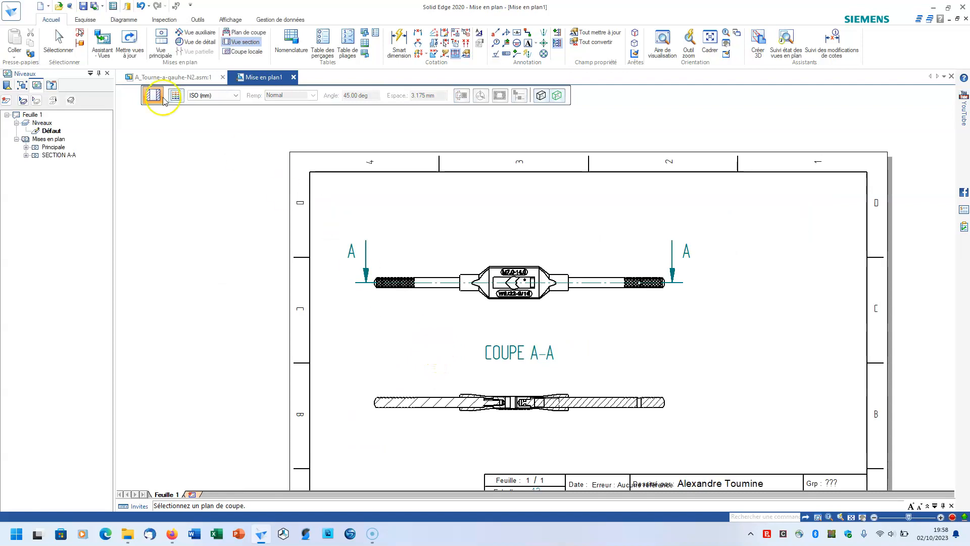
{"action": "left_click", "coordinate": [83, 6]}
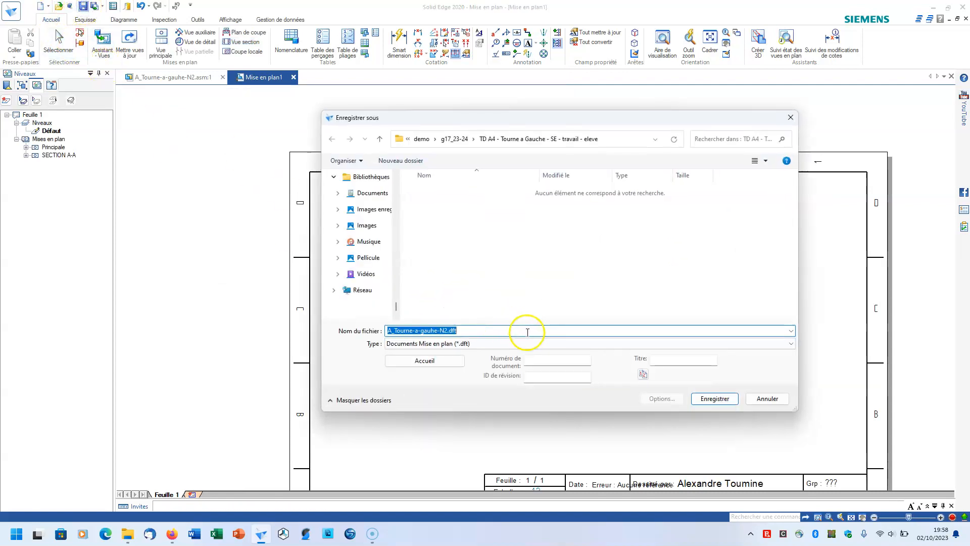
{"action": "left_click", "coordinate": [707, 399]}
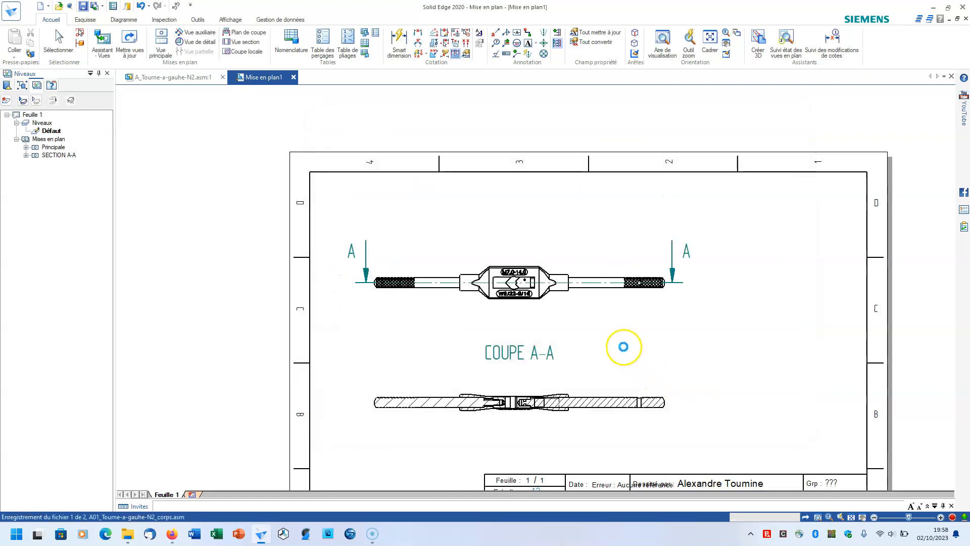
Step: Switch to the assembly A_Tourne-a-gauhe-N2.asm and open its central body part, 01_corps.par, in its own window
{"action": "left_click", "coordinate": [152, 78]}
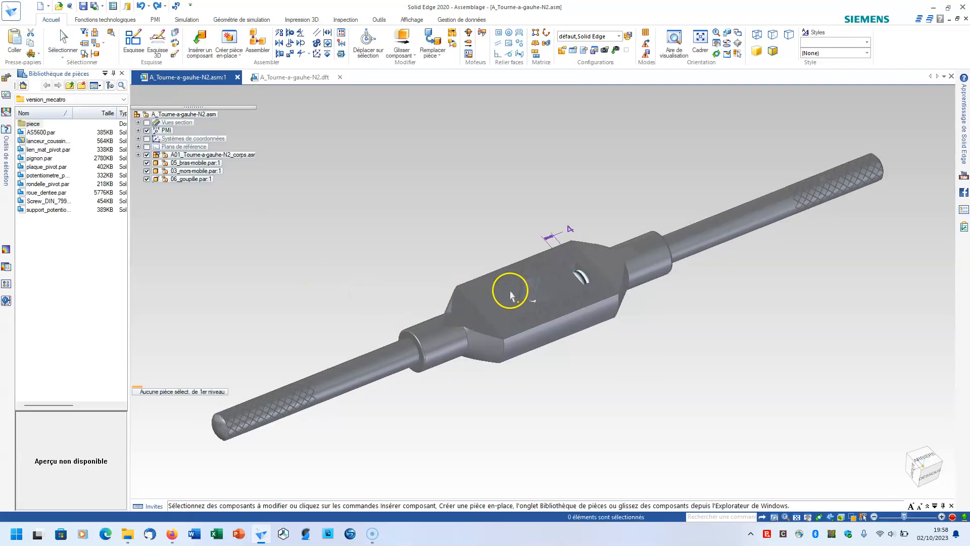
{"action": "middle_click_drag", "start_coordinate": [576, 379], "coordinate": [505, 422]}
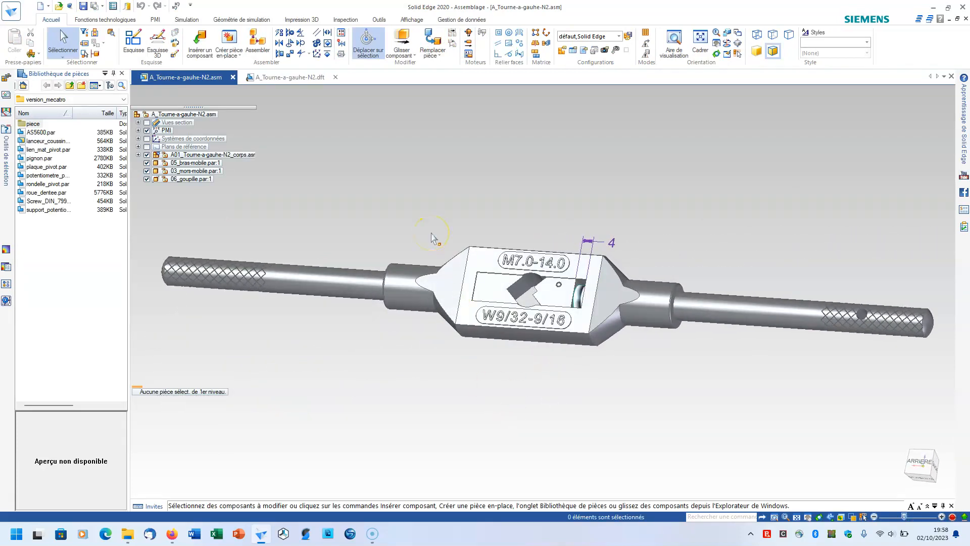
{"action": "left_click", "coordinate": [406, 291]}
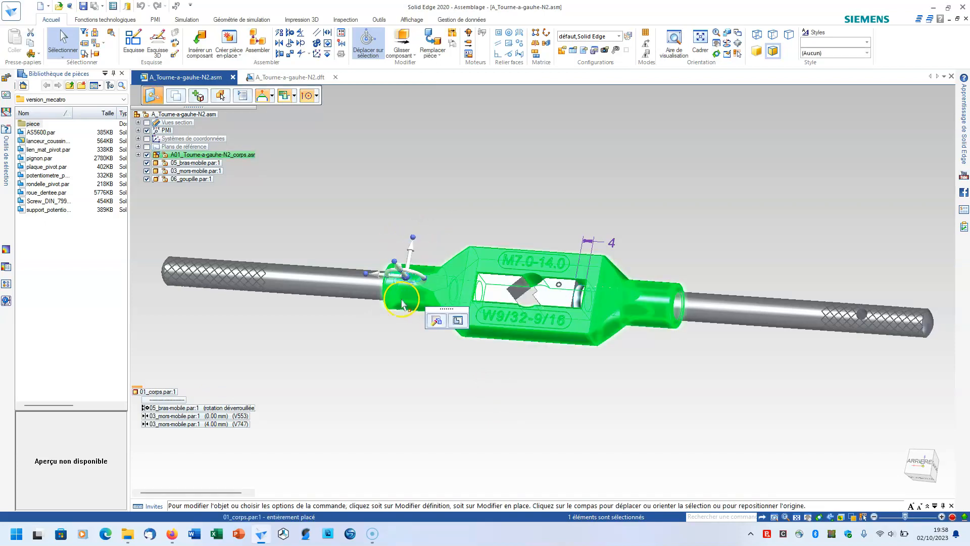
{"action": "right_click", "coordinate": [447, 283]}
{"action": "left_click", "coordinate": [453, 261]}
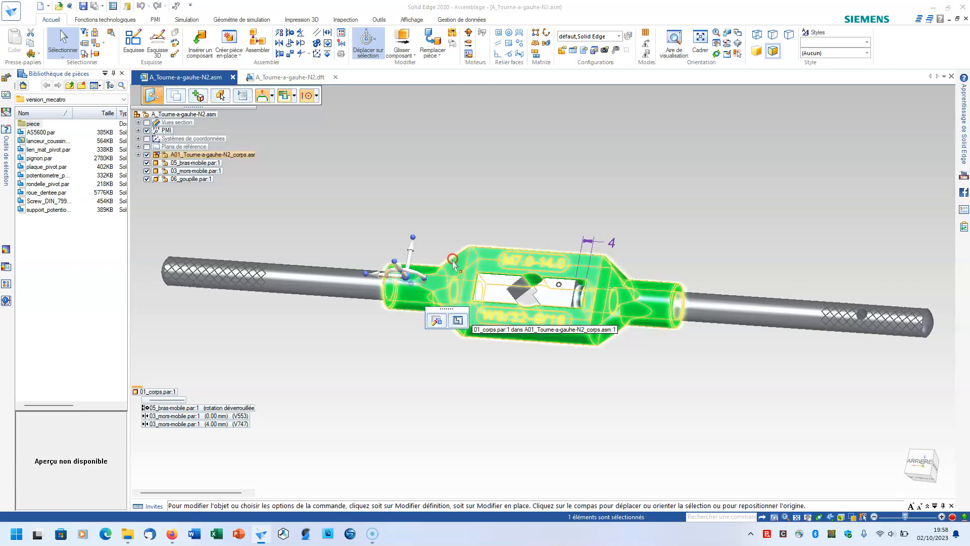
{"action": "right_click", "coordinate": [456, 267]}
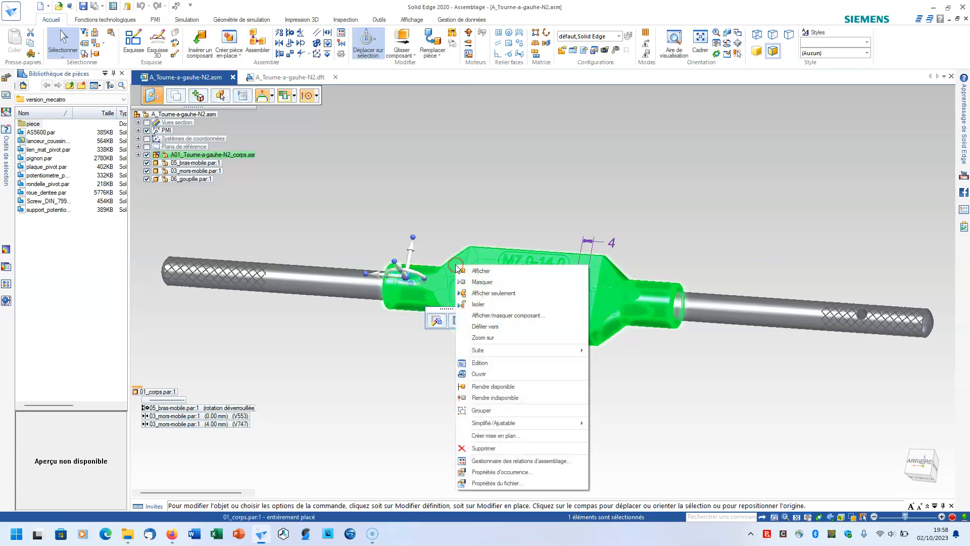
{"action": "left_click", "coordinate": [491, 373]}
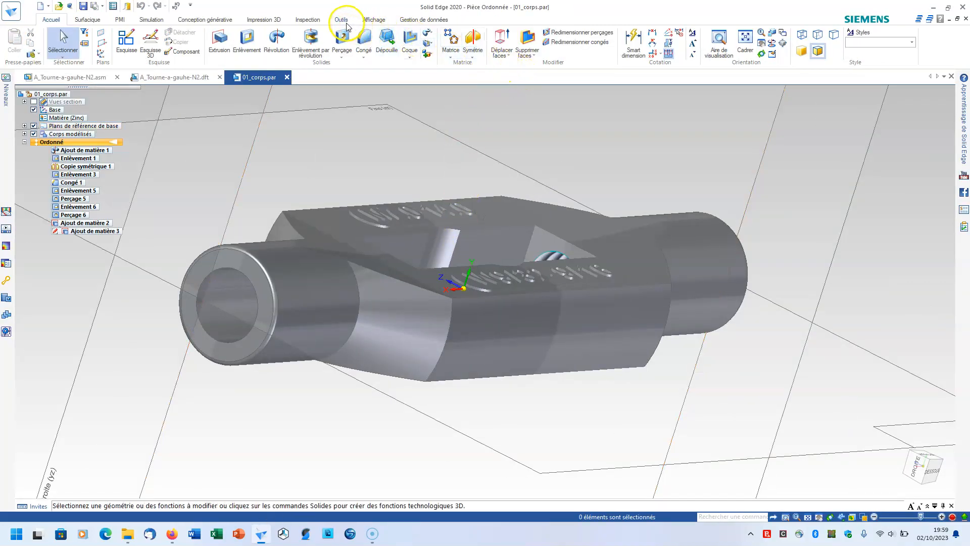
Step: Paint the body part with the Bleu (mat) style using the Tout selection filter, and close the part
{"action": "left_click", "coordinate": [374, 20]}
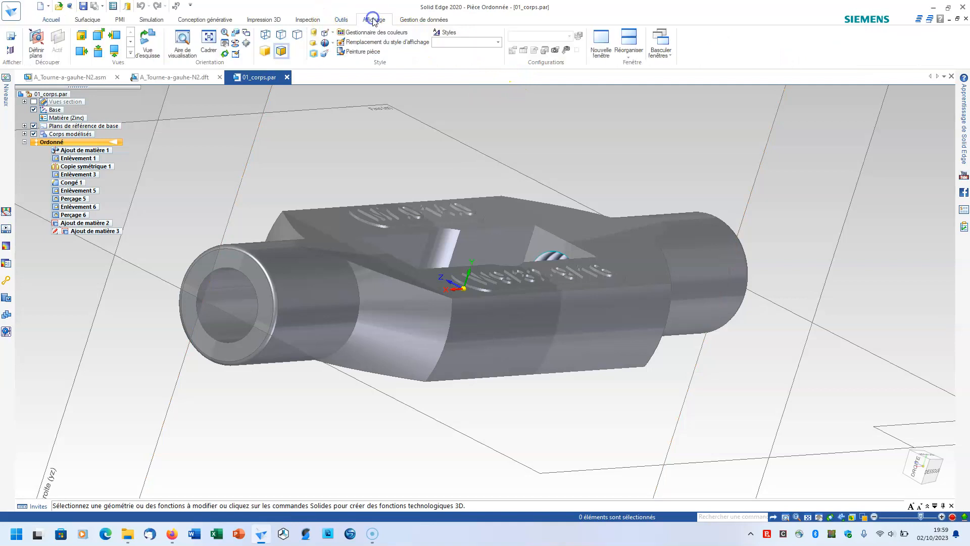
{"action": "left_click", "coordinate": [360, 52]}
{"action": "left_click", "coordinate": [234, 96]}
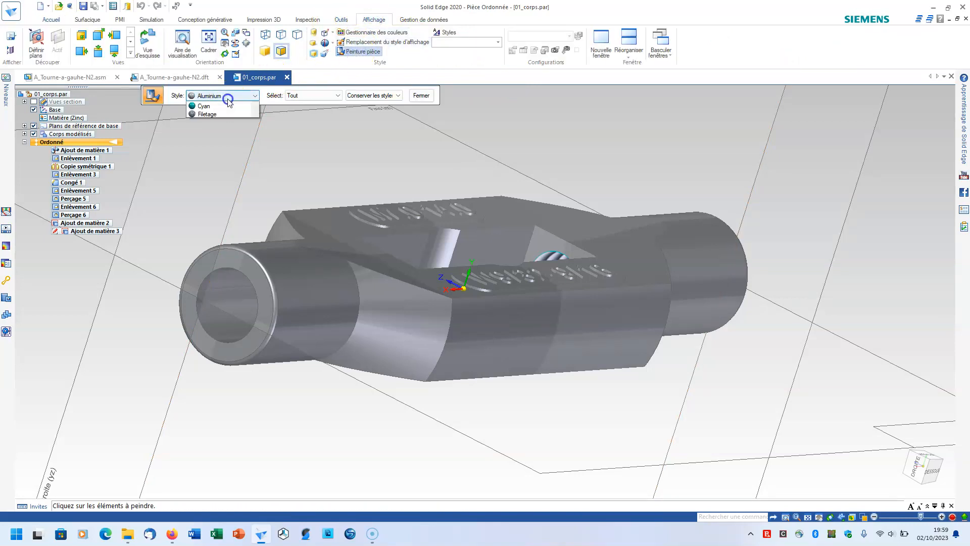
{"action": "scroll", "coordinate": [237, 161], "scroll_direction": "down", "scroll_amount": 3}
{"action": "scroll", "coordinate": [237, 161], "scroll_direction": "down", "scroll_amount": 1}
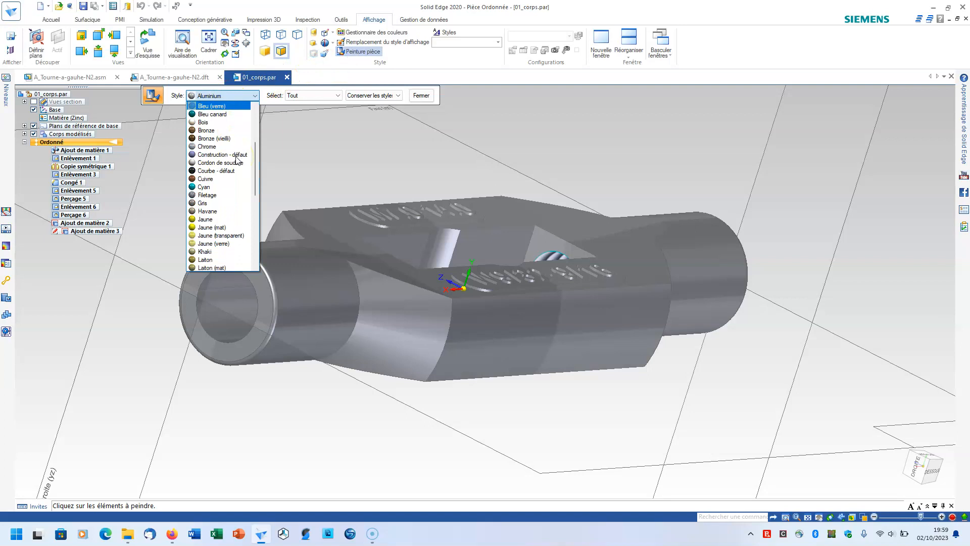
{"action": "scroll", "coordinate": [222, 152], "scroll_direction": "up", "scroll_amount": 2}
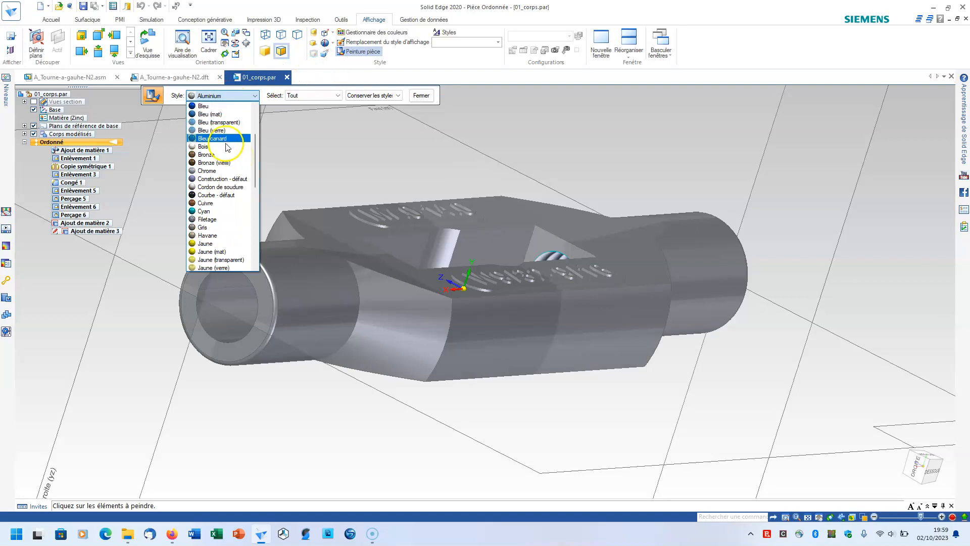
{"action": "left_click", "coordinate": [217, 138]}
{"action": "left_click", "coordinate": [314, 96]}
{"action": "left_click", "coordinate": [305, 104]}
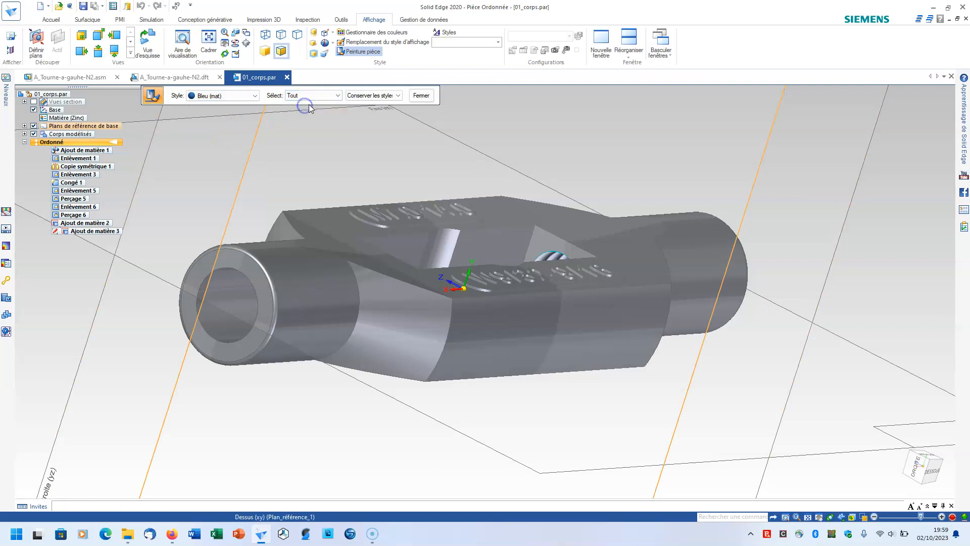
{"action": "left_click", "coordinate": [313, 266]}
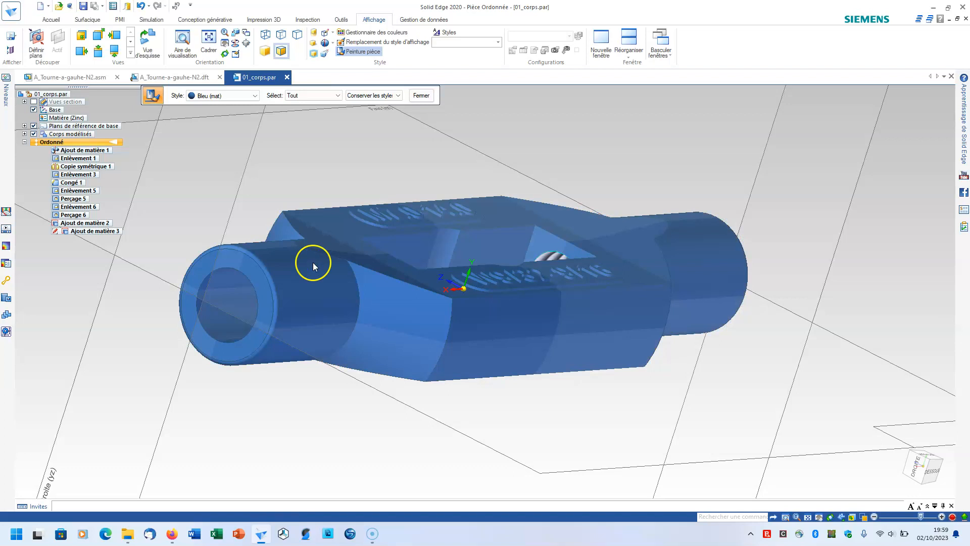
{"action": "left_click", "coordinate": [419, 97]}
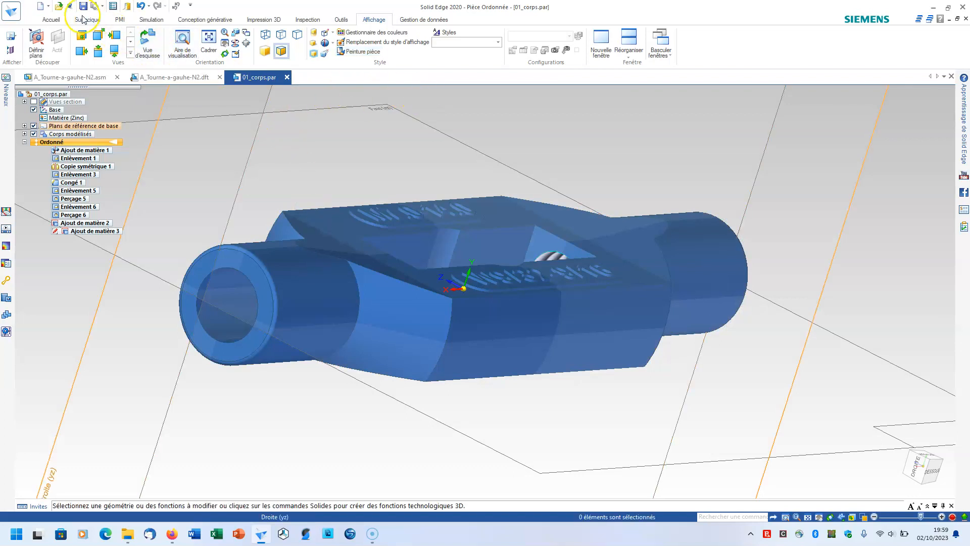
{"action": "left_click", "coordinate": [286, 78]}
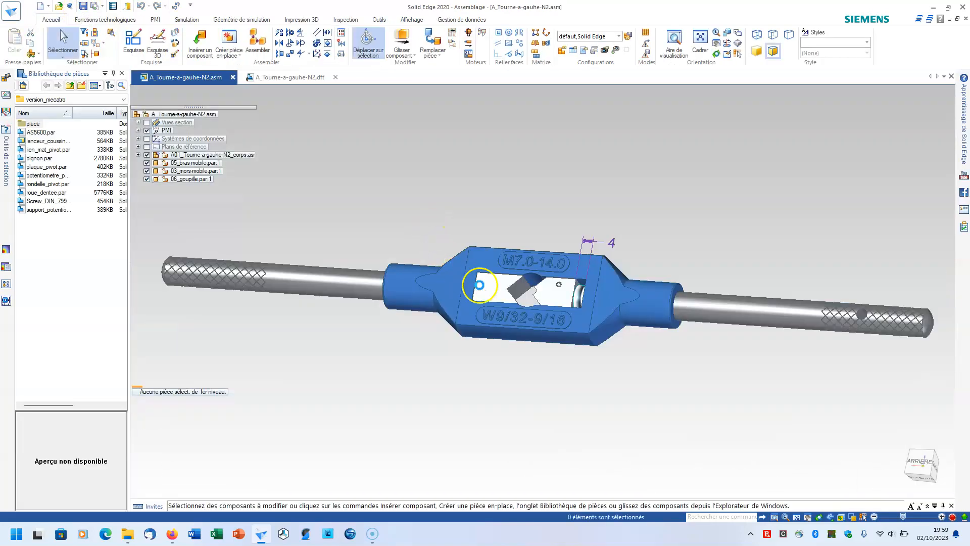
Step: Open the fixed jaw 02_mors-fixe.par from the assembly in its own window
{"action": "left_click", "coordinate": [504, 288]}
{"action": "right_click", "coordinate": [504, 288]}
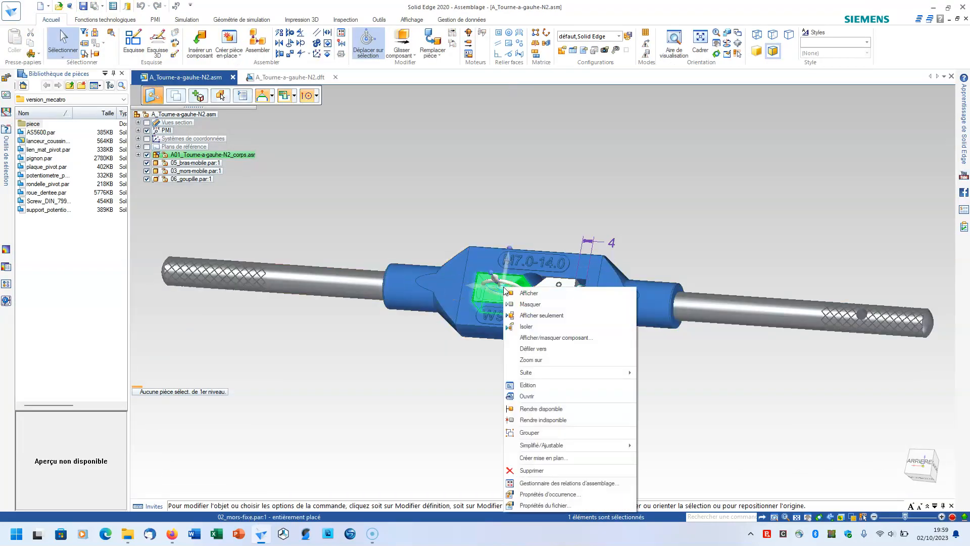
{"action": "left_click", "coordinate": [528, 396]}
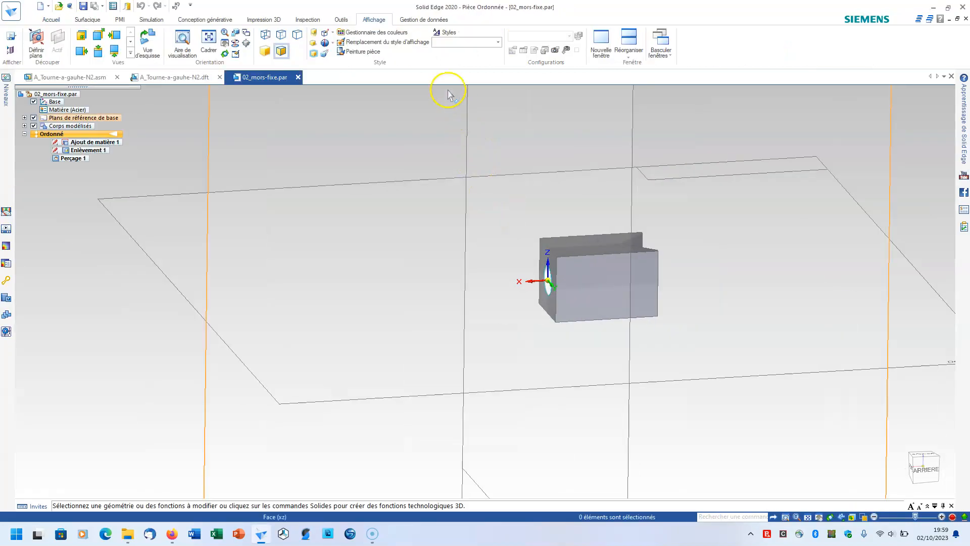
Step: Paint the fixed jaw with the Noir (mat) style using the Tout selection filter, and save and close the part
{"action": "left_click", "coordinate": [360, 51]}
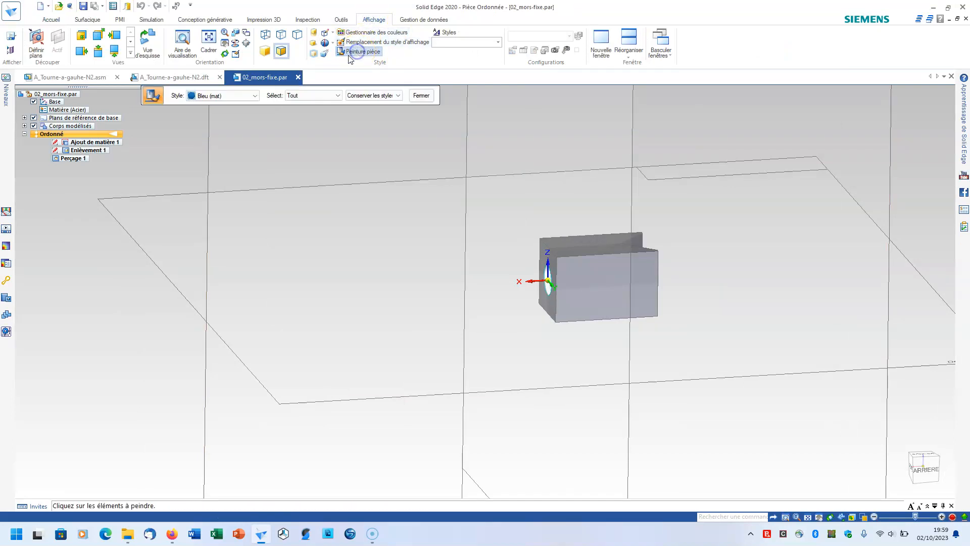
{"action": "left_click", "coordinate": [215, 96]}
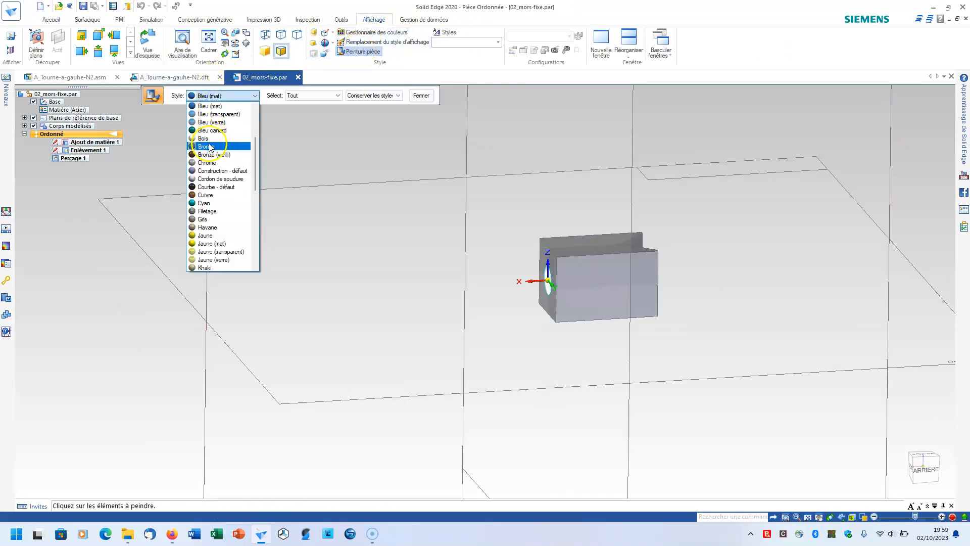
{"action": "scroll", "coordinate": [209, 164], "scroll_direction": "down", "scroll_amount": 2}
{"action": "scroll", "coordinate": [207, 242], "scroll_direction": "down", "scroll_amount": 2}
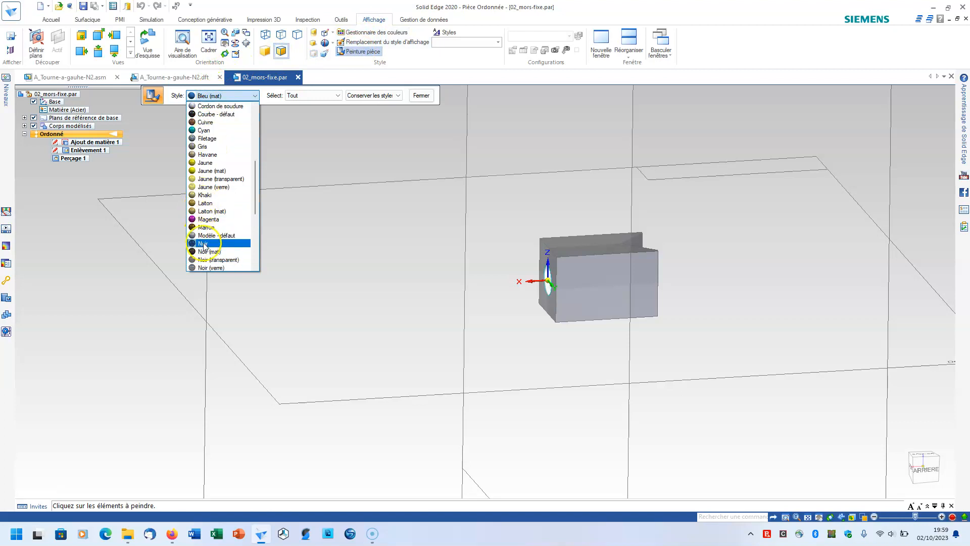
{"action": "left_click", "coordinate": [206, 251]}
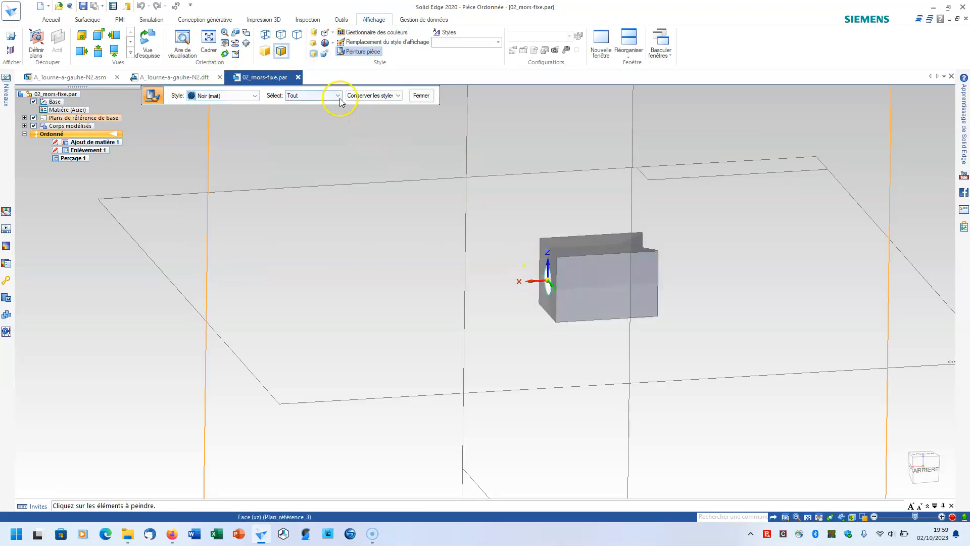
{"action": "left_click", "coordinate": [595, 266]}
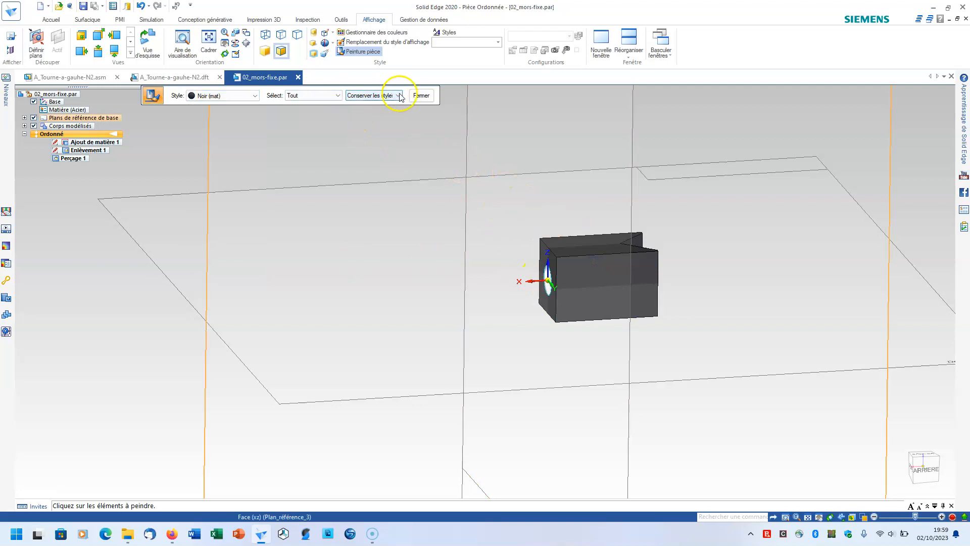
{"action": "left_click", "coordinate": [421, 94]}
{"action": "left_click", "coordinate": [83, 7]}
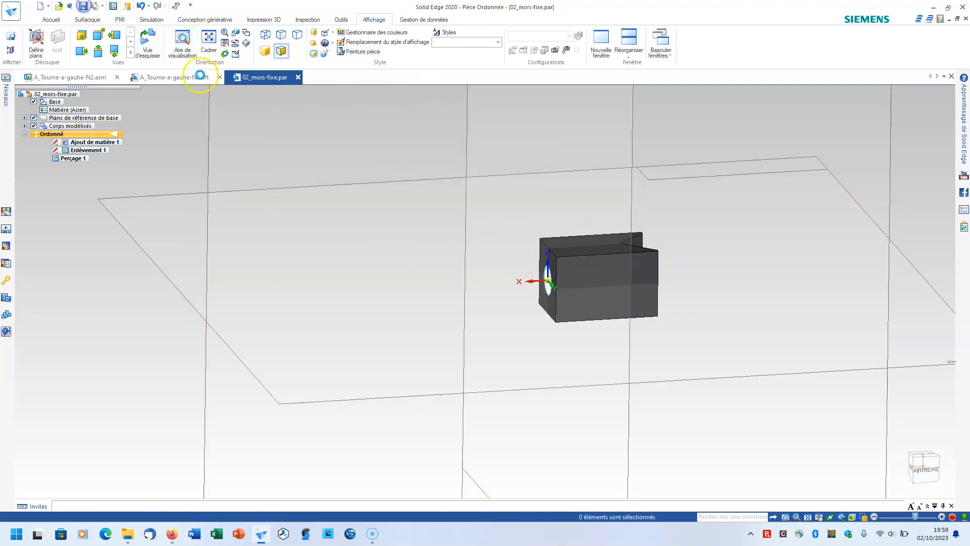
{"action": "left_click", "coordinate": [298, 77]}
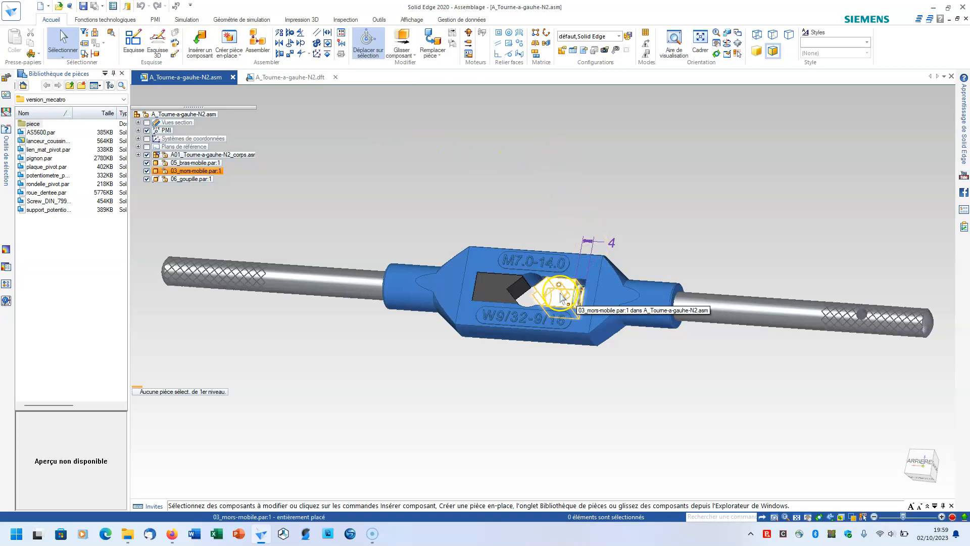
Step: Open the movable jaw 03_mors-mobile.par from the assembly in its own window
{"action": "left_click", "coordinate": [191, 172]}
{"action": "right_click", "coordinate": [192, 172]}
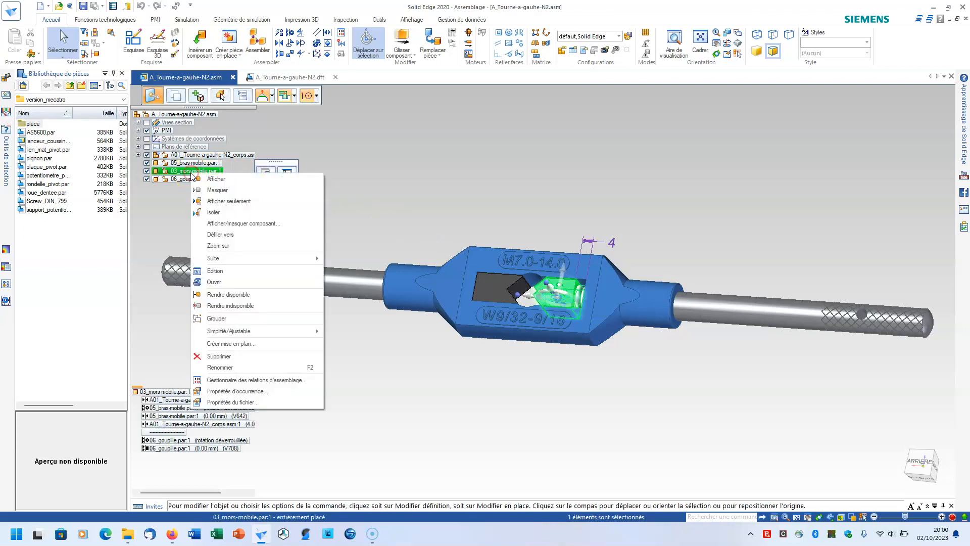
{"action": "left_click", "coordinate": [234, 283]}
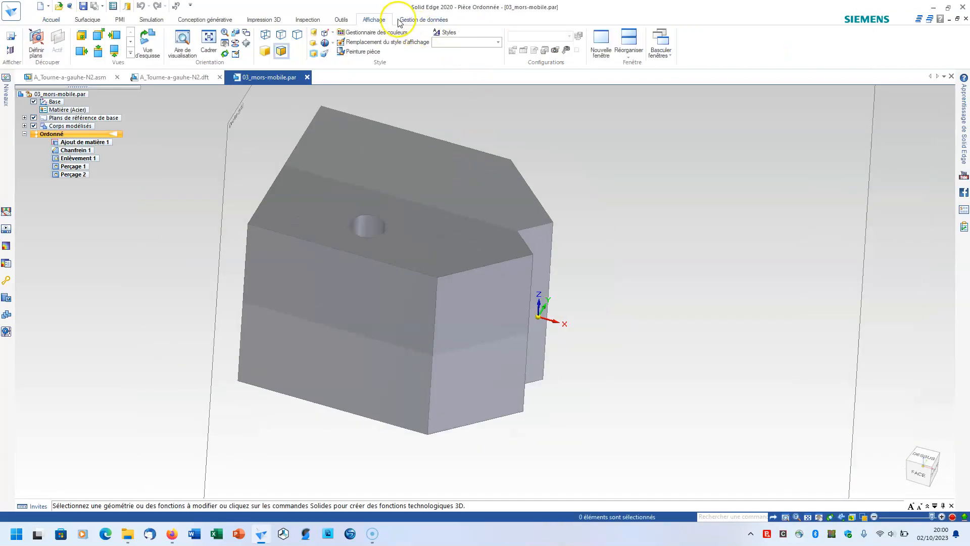
Step: Paint the movable jaw with the Jaune (mat) style using the Tout selection filter, and close the part with its changes saved
{"action": "left_click", "coordinate": [361, 51]}
{"action": "left_click", "coordinate": [225, 96]}
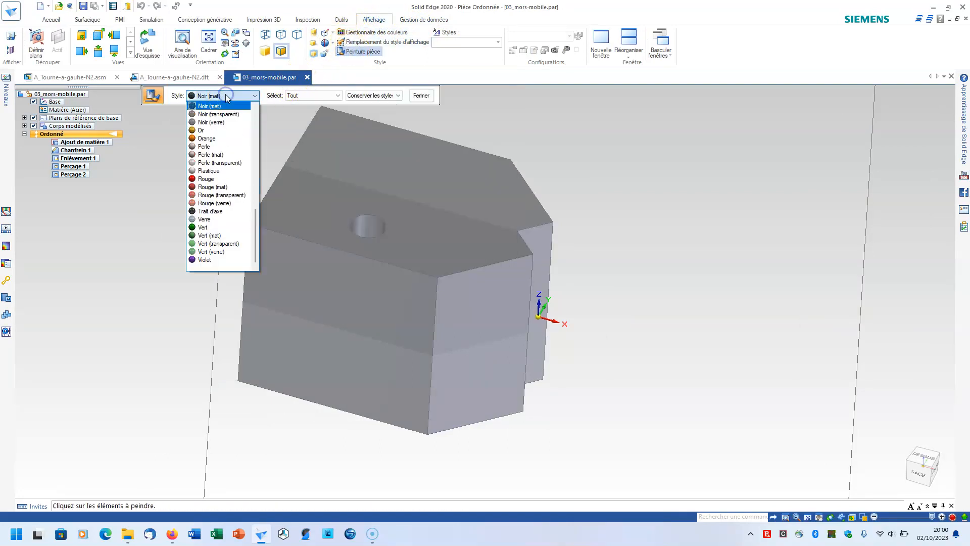
{"action": "scroll", "coordinate": [217, 151], "scroll_direction": "up", "scroll_amount": 2}
{"action": "scroll", "coordinate": [216, 152], "scroll_direction": "up", "scroll_amount": 5}
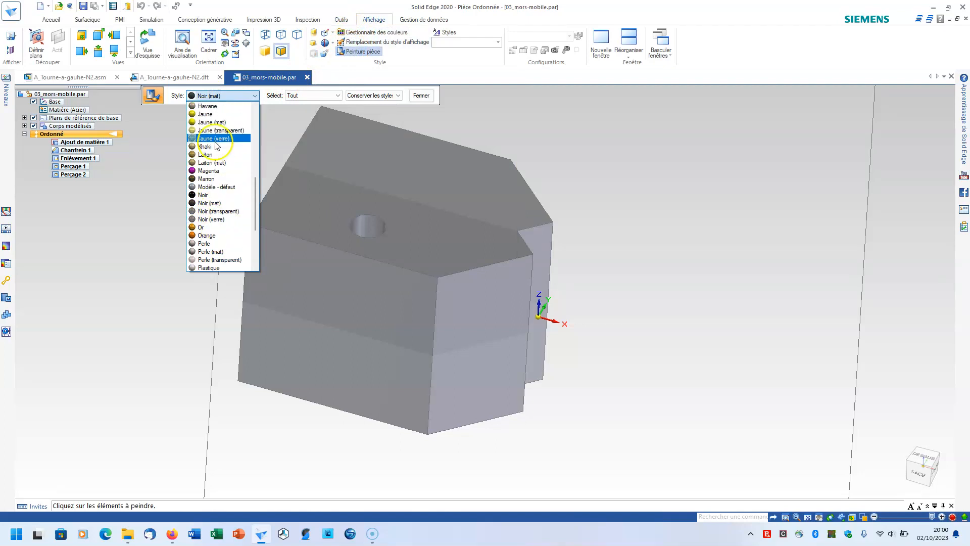
{"action": "left_click", "coordinate": [211, 124]}
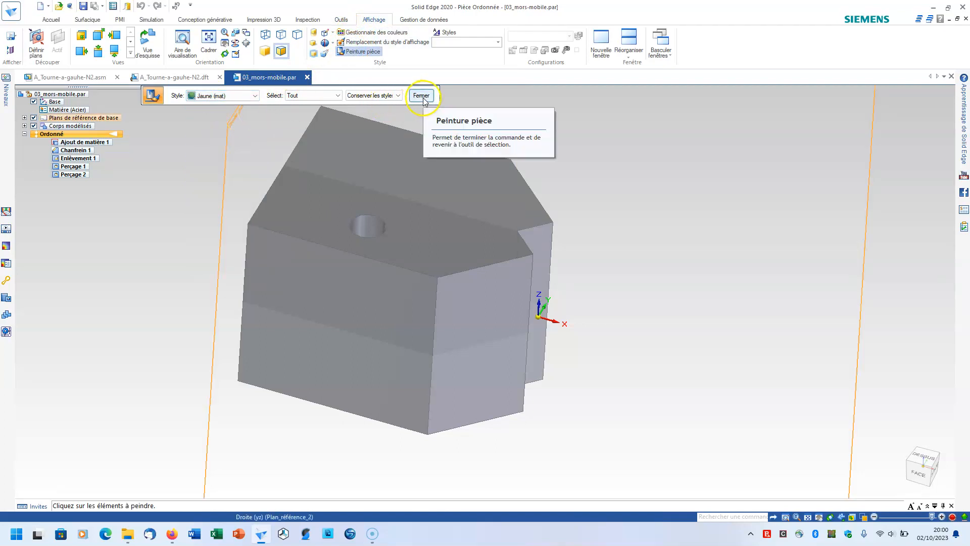
{"action": "left_click", "coordinate": [393, 186]}
{"action": "left_click", "coordinate": [420, 96]}
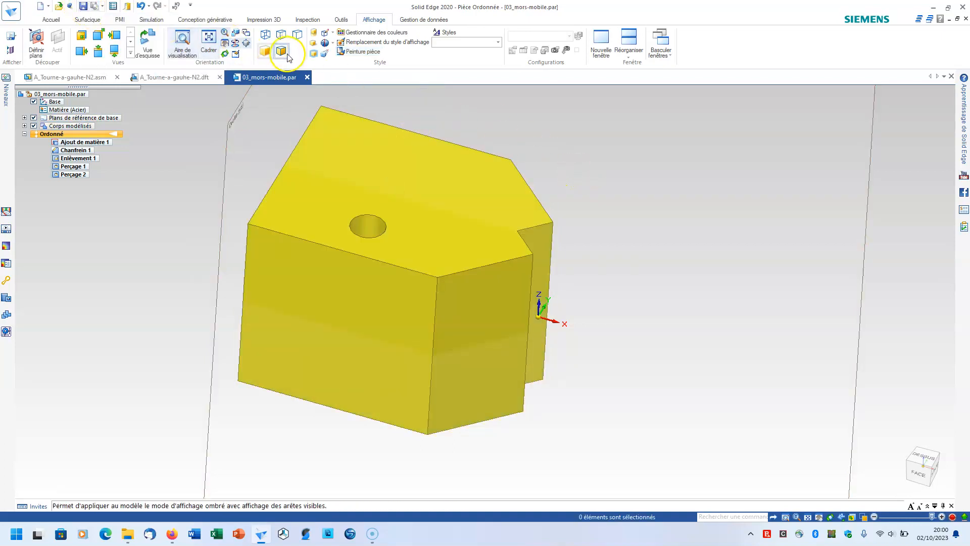
{"action": "left_click", "coordinate": [307, 77]}
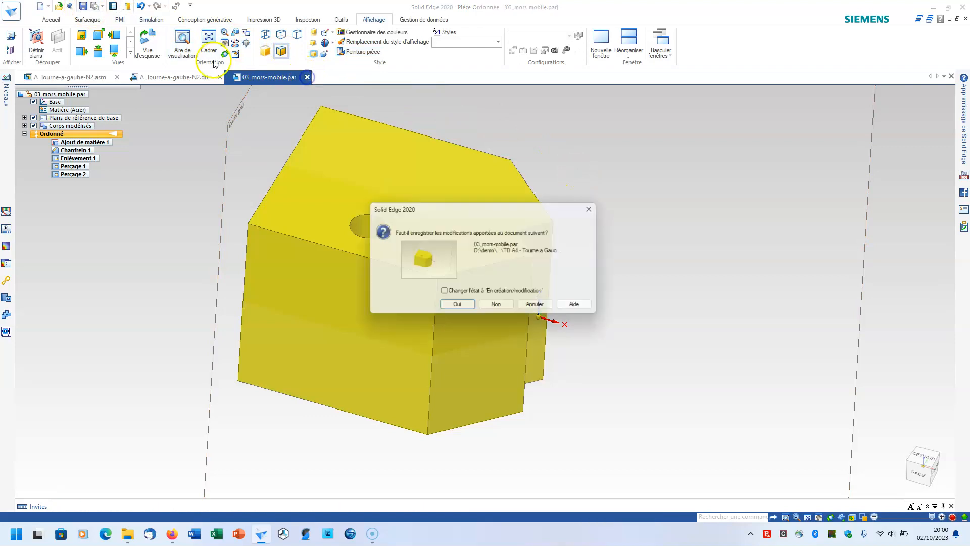
{"action": "left_click", "coordinate": [447, 308]}
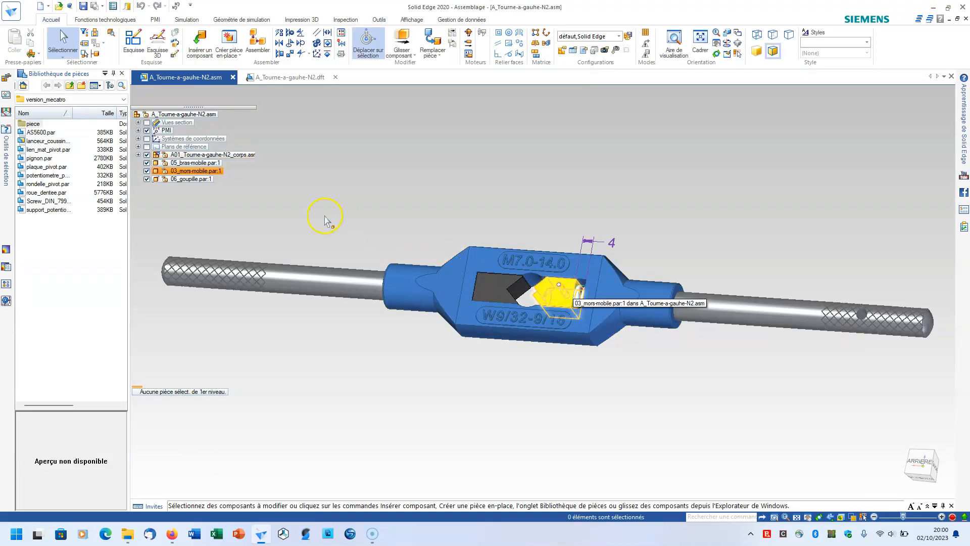
Step: Open the pin 06_goupille.par from the assembly for editing
{"action": "left_click", "coordinate": [183, 180]}
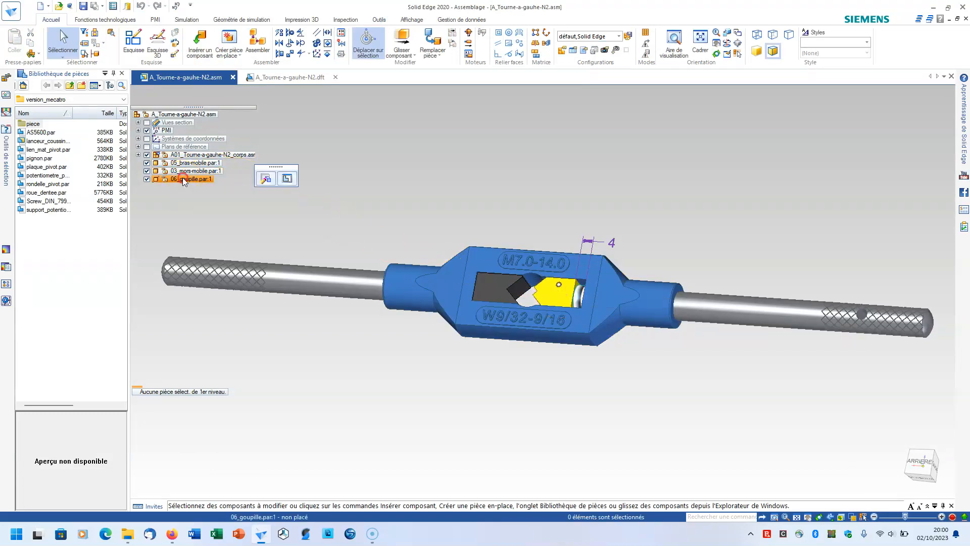
{"action": "right_click", "coordinate": [183, 180]}
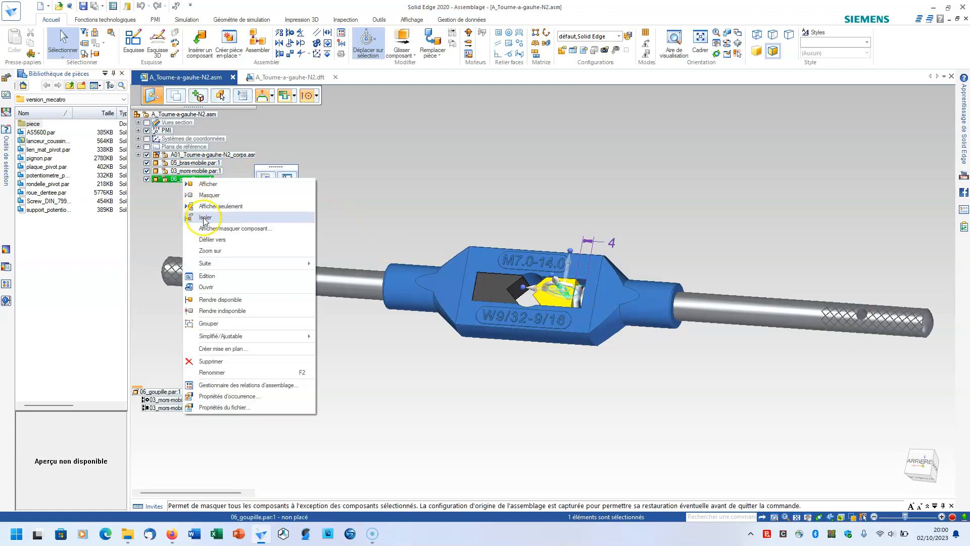
{"action": "left_click", "coordinate": [237, 275]}
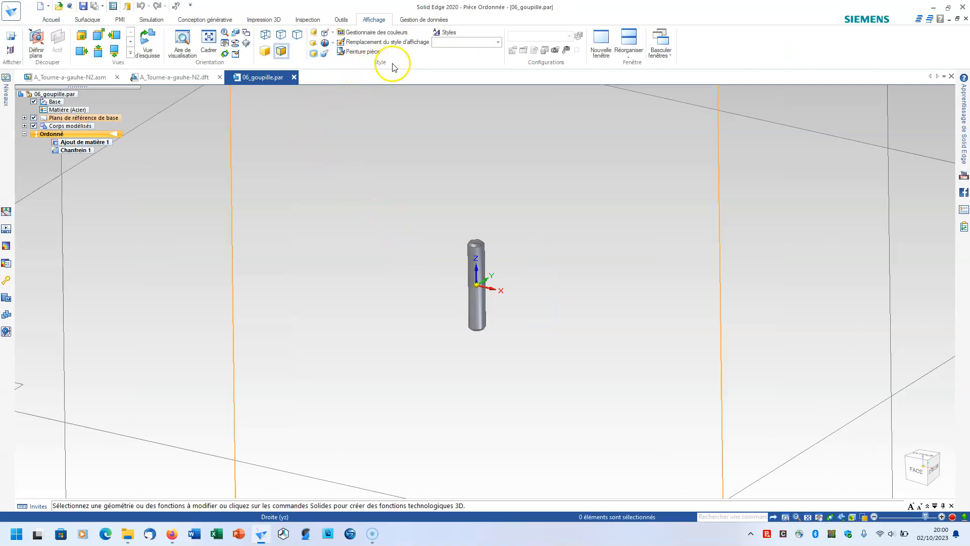
Step: Paint the pin with the Rouge (mat) style using the Tout selection filter, and save and close the part
{"action": "left_click", "coordinate": [362, 51]}
{"action": "left_click", "coordinate": [240, 97]}
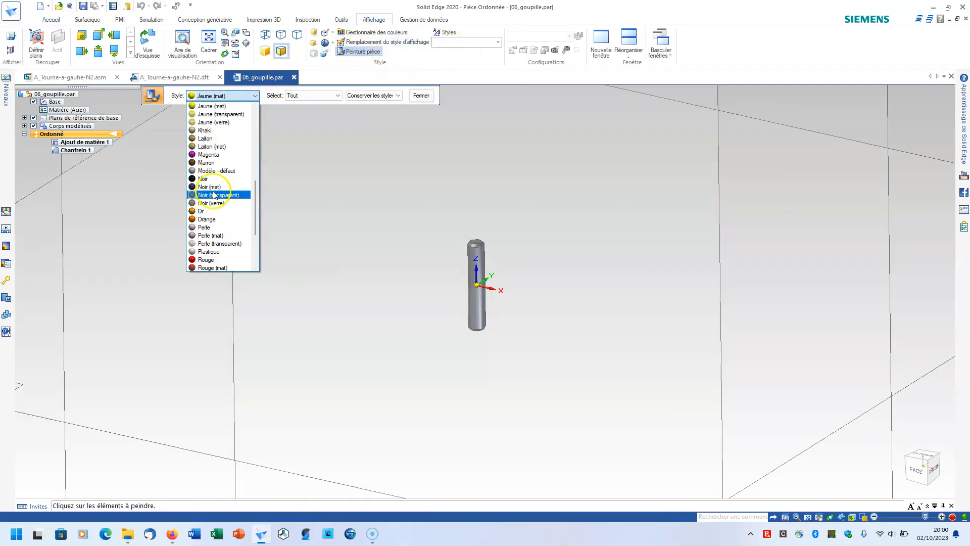
{"action": "left_click", "coordinate": [214, 266]}
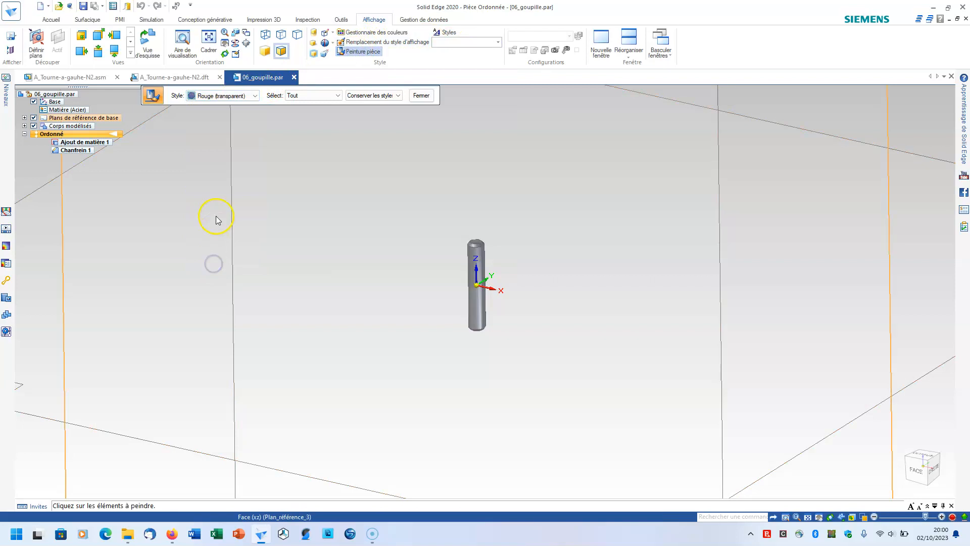
{"action": "left_click", "coordinate": [226, 97]}
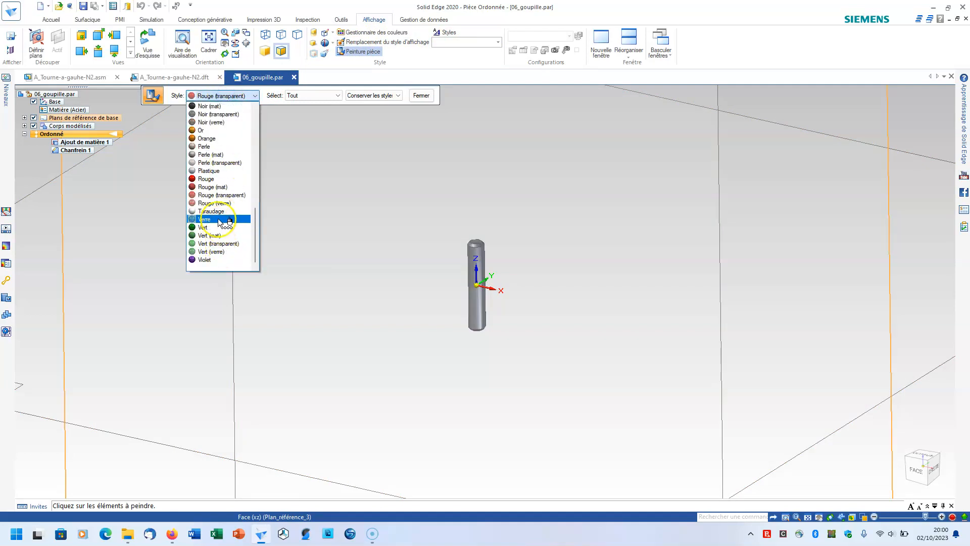
{"action": "left_click", "coordinate": [212, 188]}
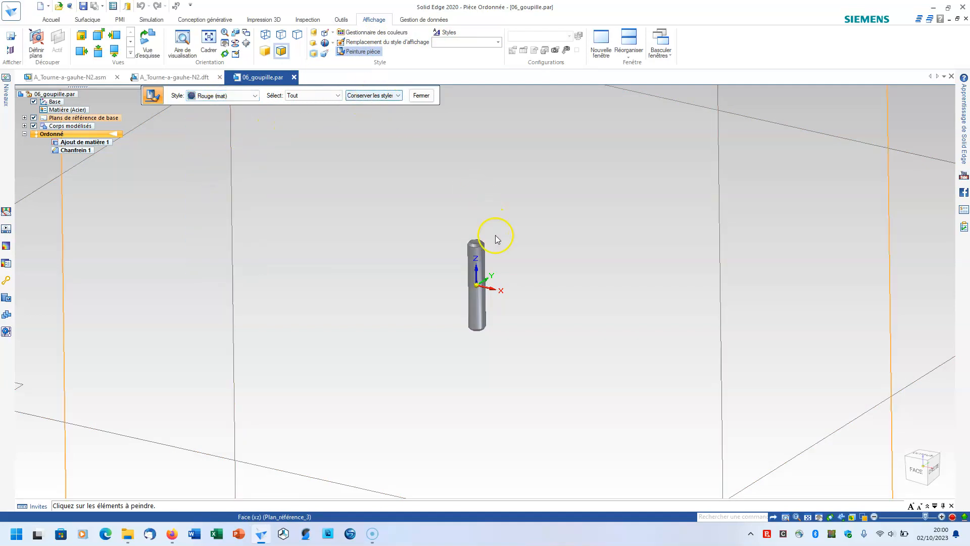
{"action": "left_click", "coordinate": [479, 255]}
{"action": "left_click", "coordinate": [420, 96]}
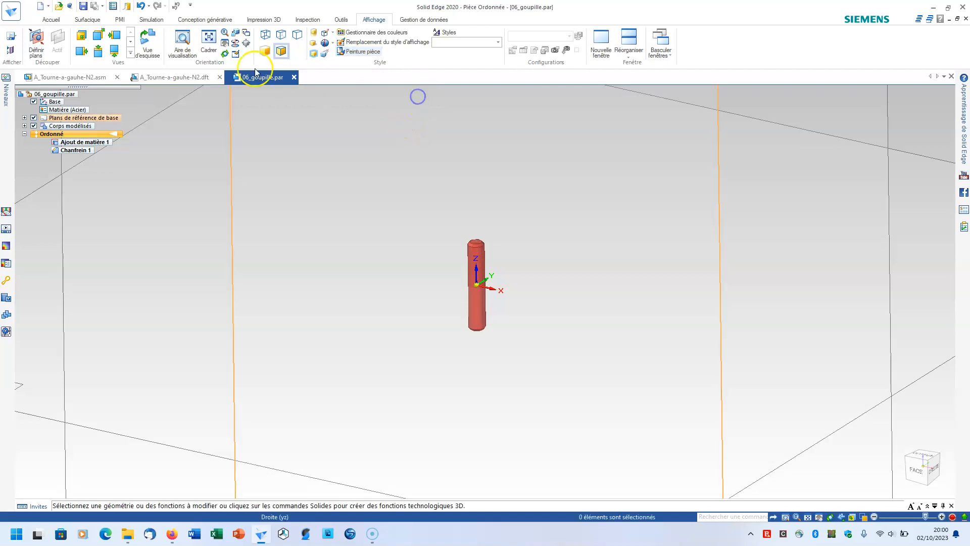
{"action": "left_click", "coordinate": [83, 6]}
{"action": "left_click", "coordinate": [294, 77]}
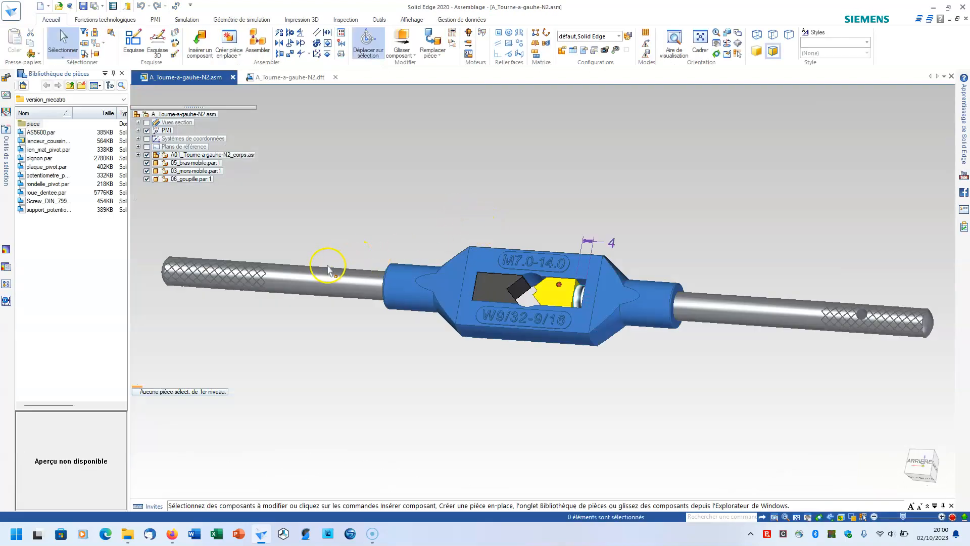
Step: Open the movable arm 05_bras-mobile.par from the assembly for editing
{"action": "left_click", "coordinate": [755, 314]}
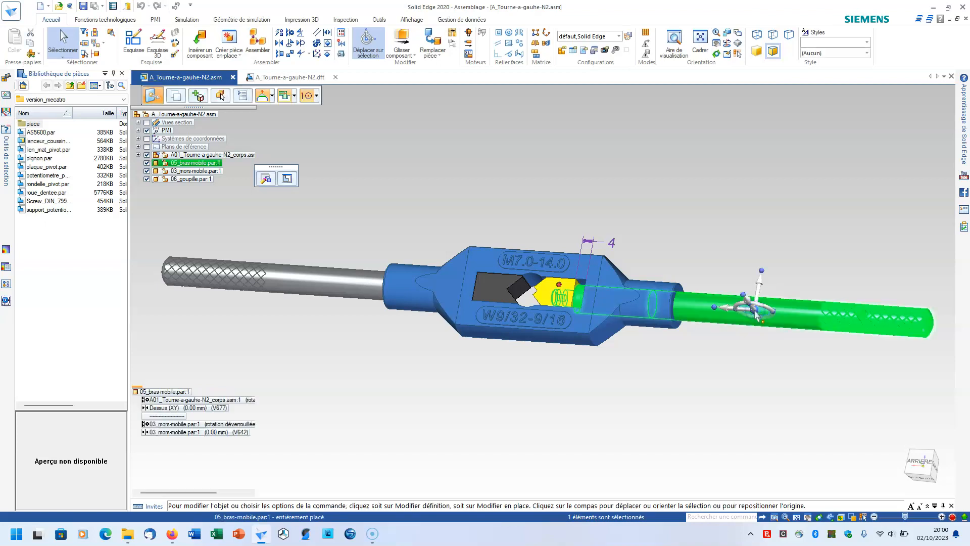
{"action": "right_click", "coordinate": [787, 324]}
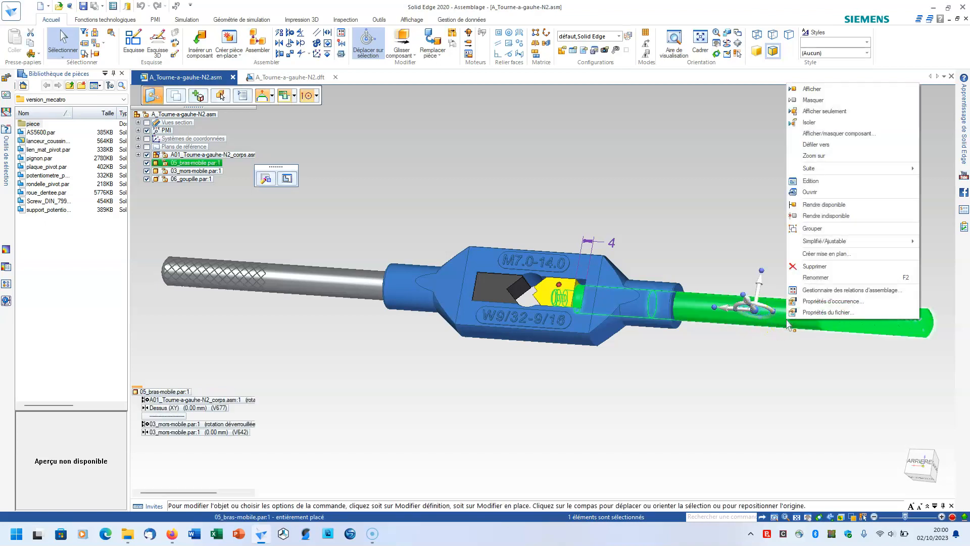
{"action": "left_click", "coordinate": [810, 181]}
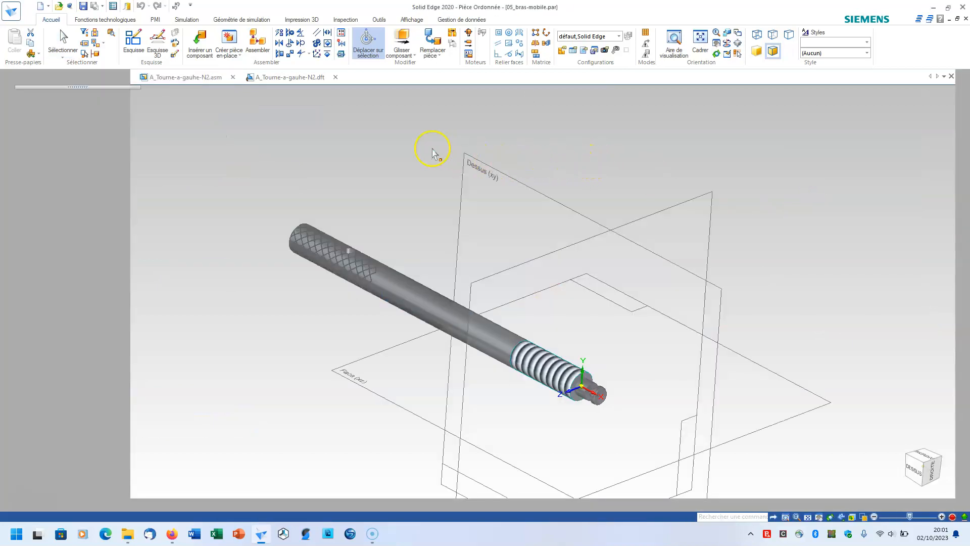
Step: Paint the movable arm with the Aluminium style using the Tout selection filter, and save and close the part
{"action": "left_click", "coordinate": [353, 53]}
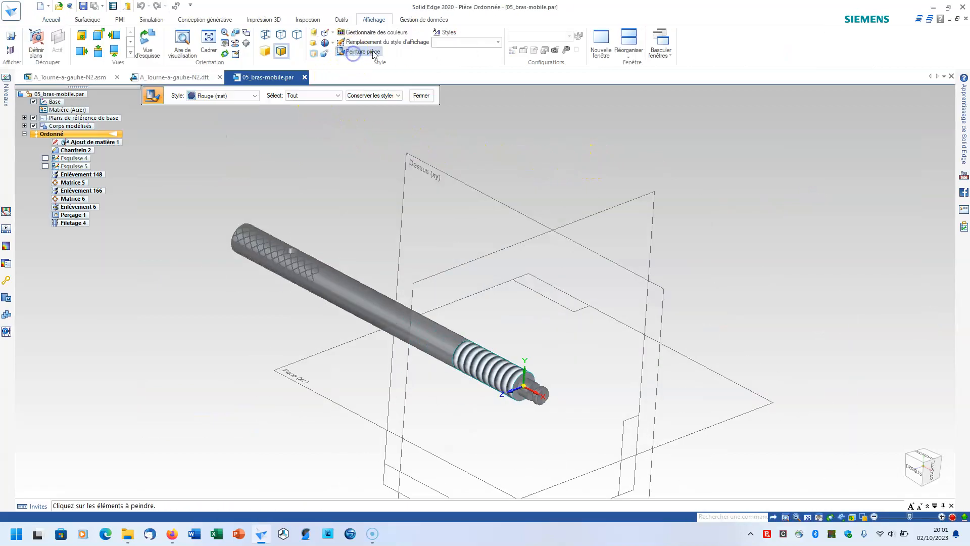
{"action": "left_click", "coordinate": [250, 95]}
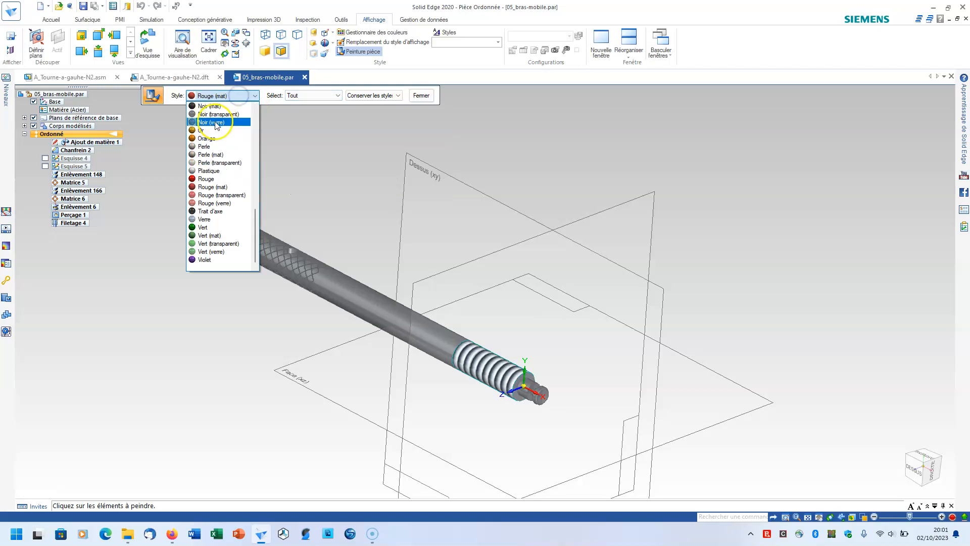
{"action": "left_click_drag", "start_coordinate": [256, 219], "coordinate": [255, 109]}
{"action": "left_click", "coordinate": [208, 131]}
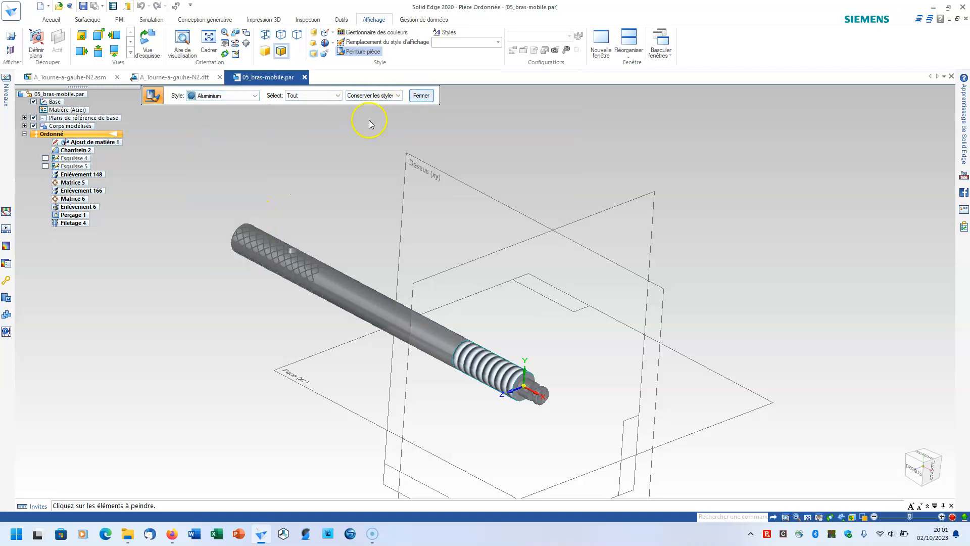
{"action": "left_click", "coordinate": [358, 293]}
{"action": "left_click", "coordinate": [422, 96]}
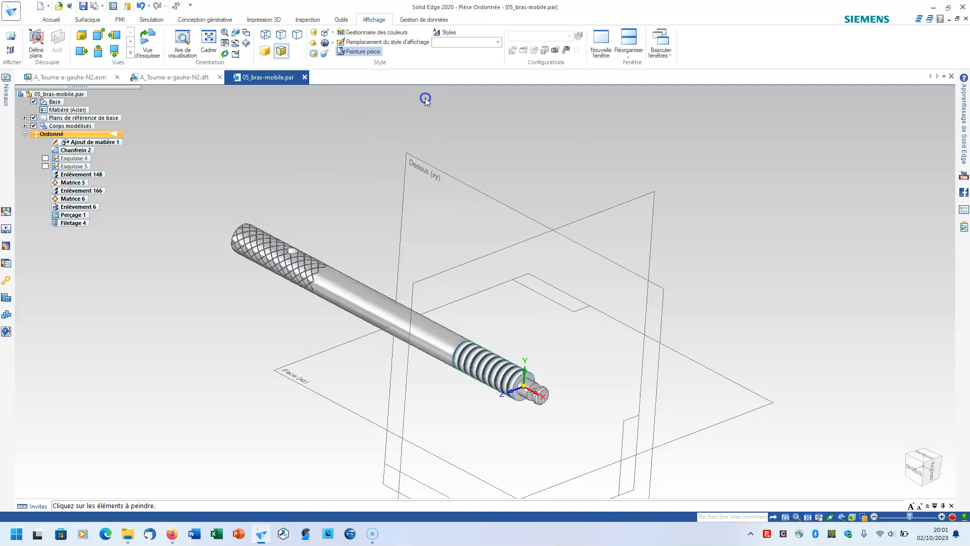
{"action": "left_click", "coordinate": [84, 6]}
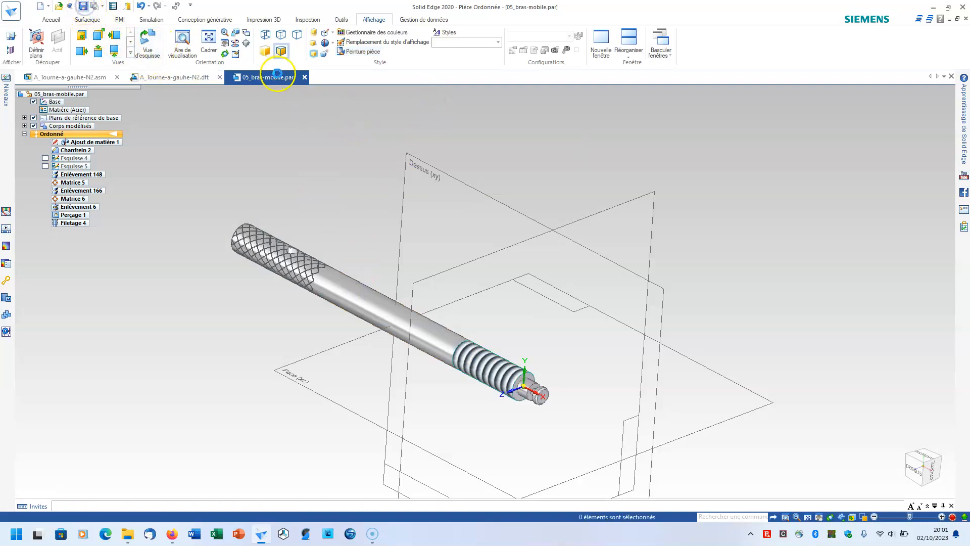
{"action": "left_click", "coordinate": [304, 77]}
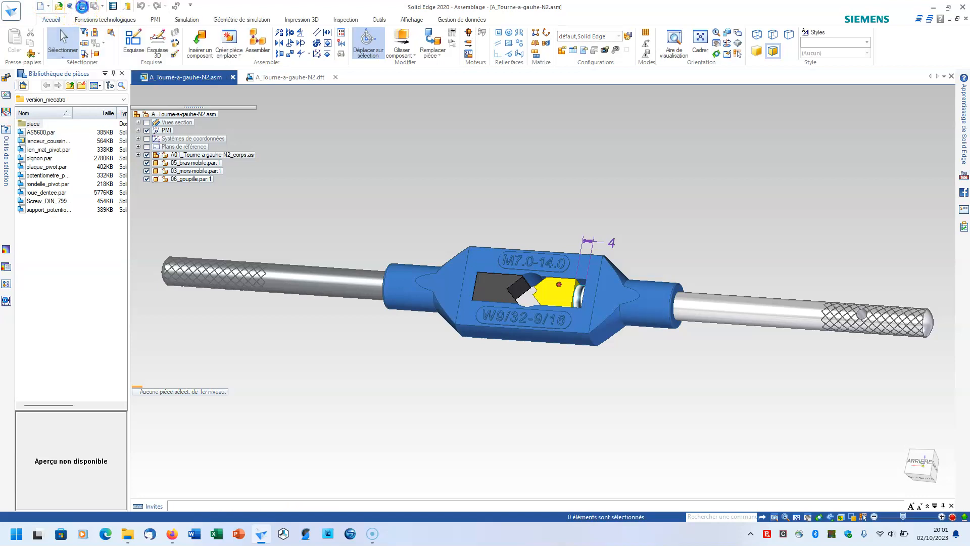
Step: Switch to the drawing A_Tourne-a-gauhe-N2.dft with the main view and section A-A
{"action": "left_click", "coordinate": [271, 79]}
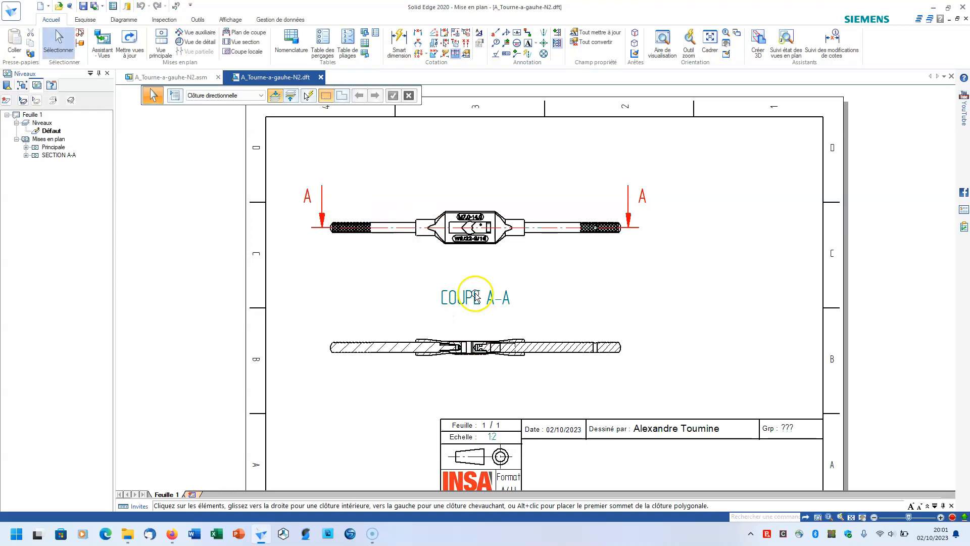
{"action": "scroll", "coordinate": [472, 265], "scroll_direction": "up", "scroll_amount": 2}
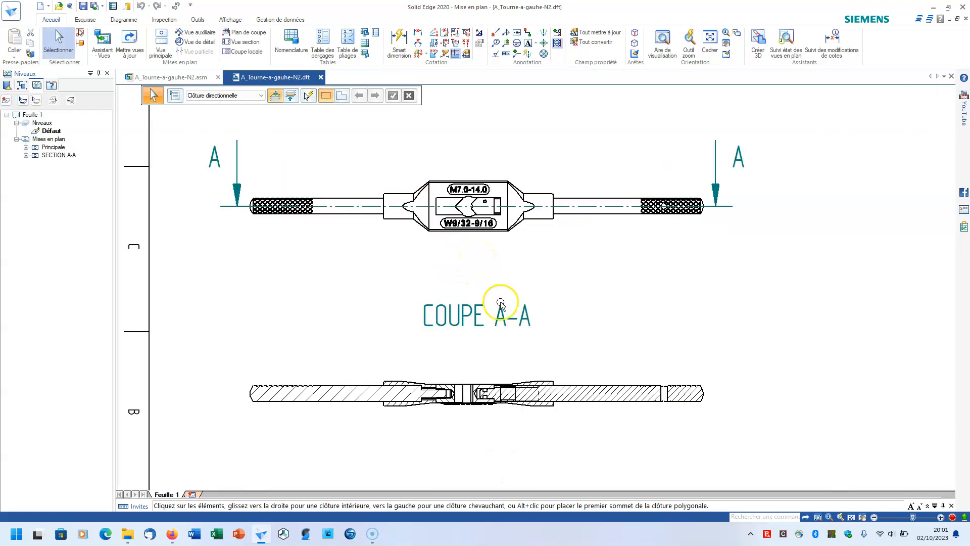
Step: Try to shade section view A-A with Ombrage couleur avec arêtes and update the drawing views
{"action": "left_click", "coordinate": [549, 379]}
{"action": "left_click", "coordinate": [625, 96]}
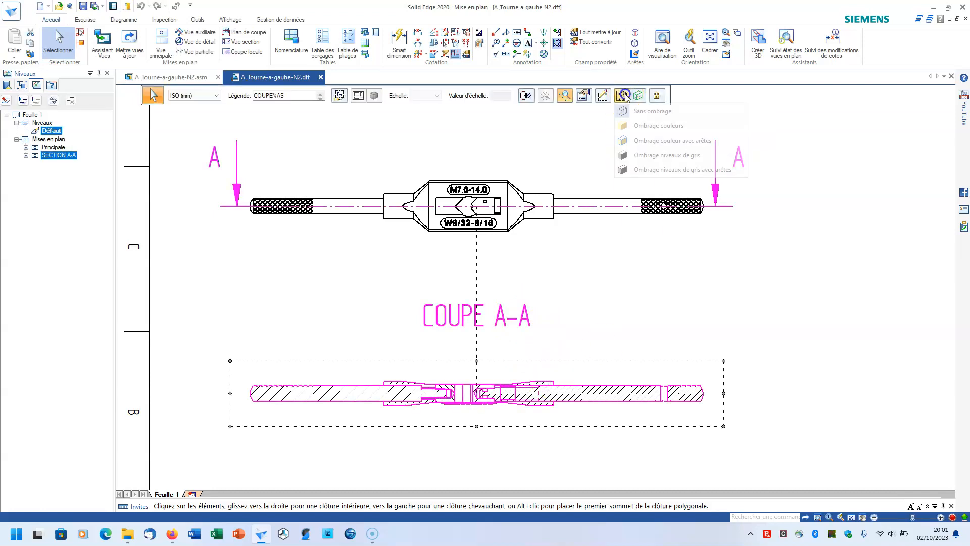
{"action": "left_click", "coordinate": [648, 142]}
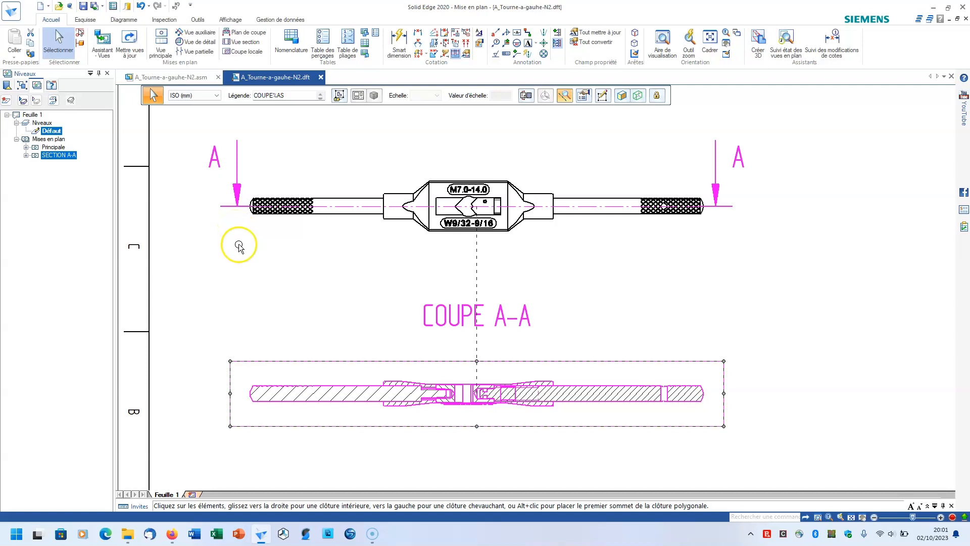
{"action": "left_click", "coordinate": [251, 272]}
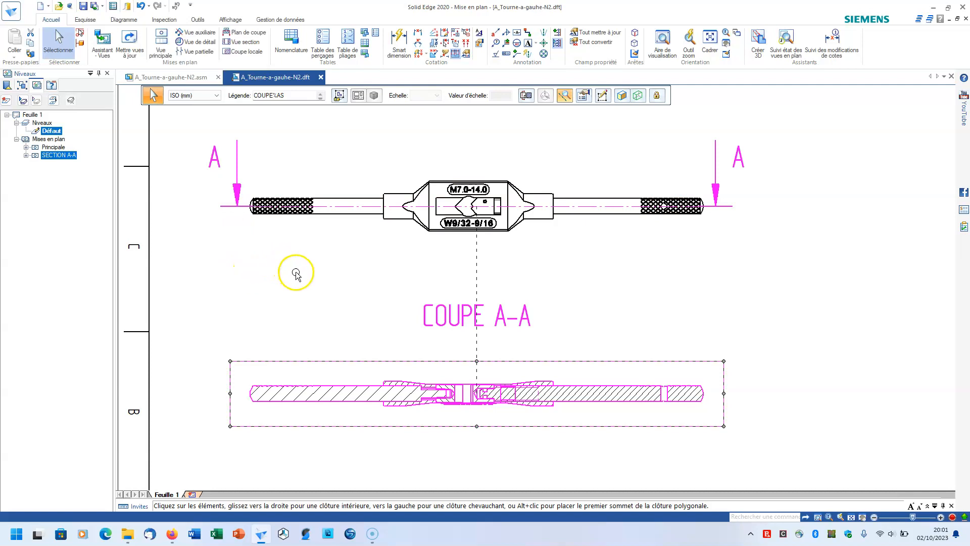
{"action": "left_click", "coordinate": [342, 314]}
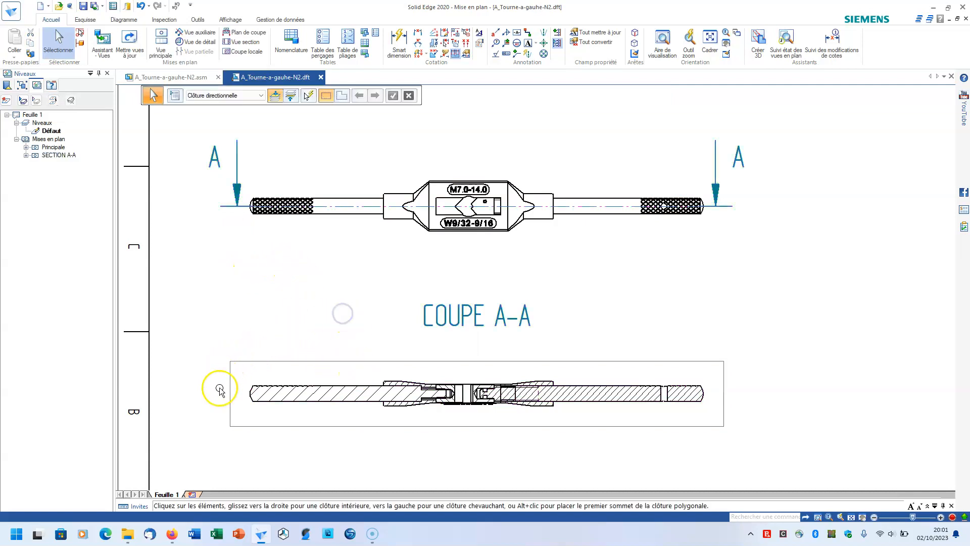
{"action": "left_click", "coordinate": [647, 388]}
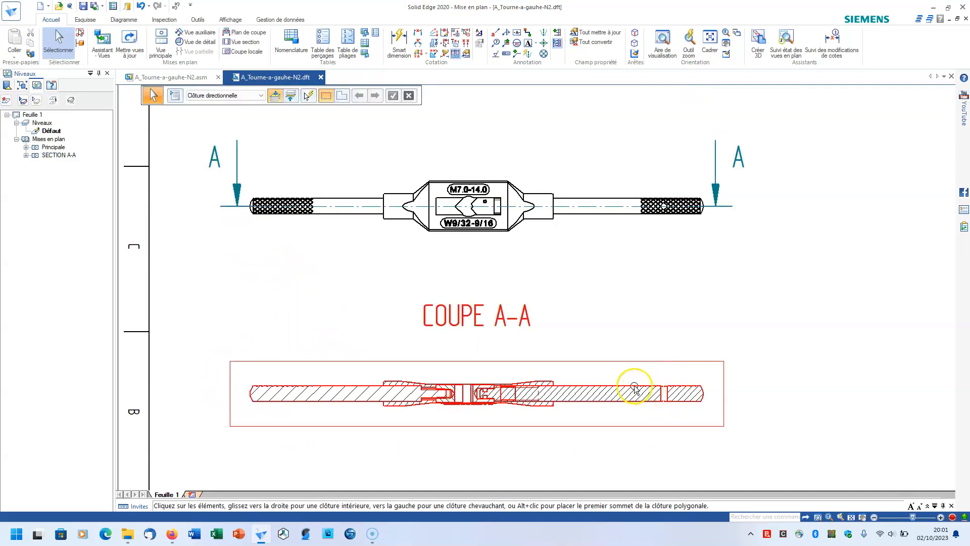
{"action": "left_click", "coordinate": [634, 387]}
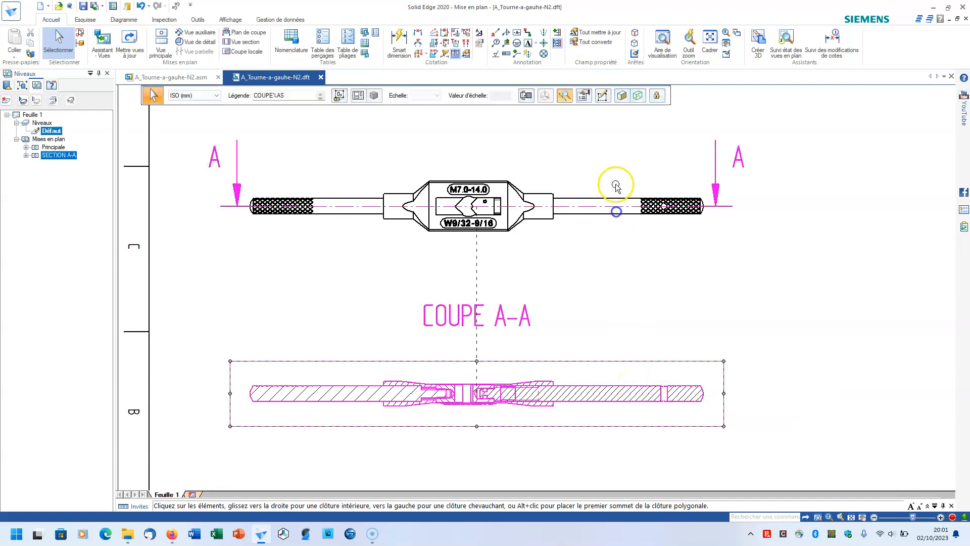
{"action": "left_click", "coordinate": [622, 96]}
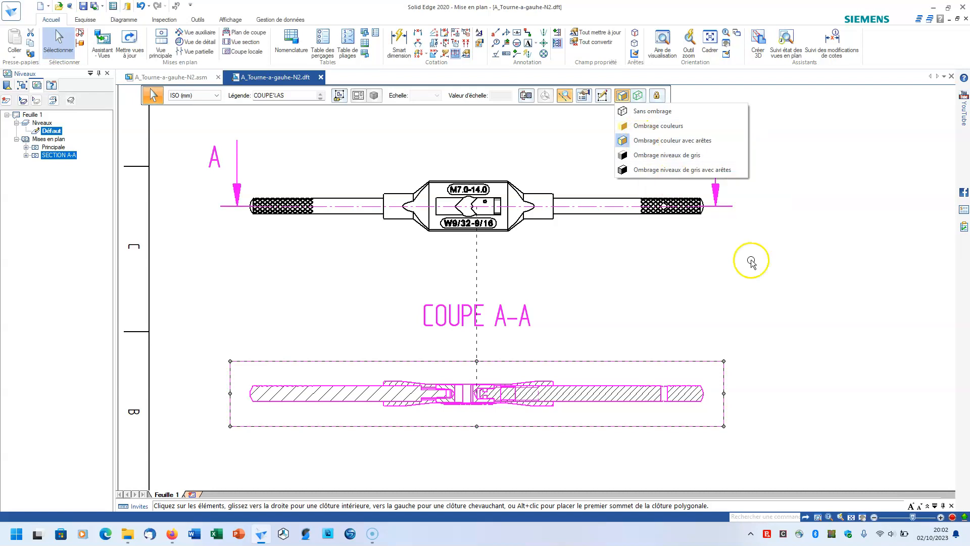
{"action": "left_click", "coordinate": [776, 282]}
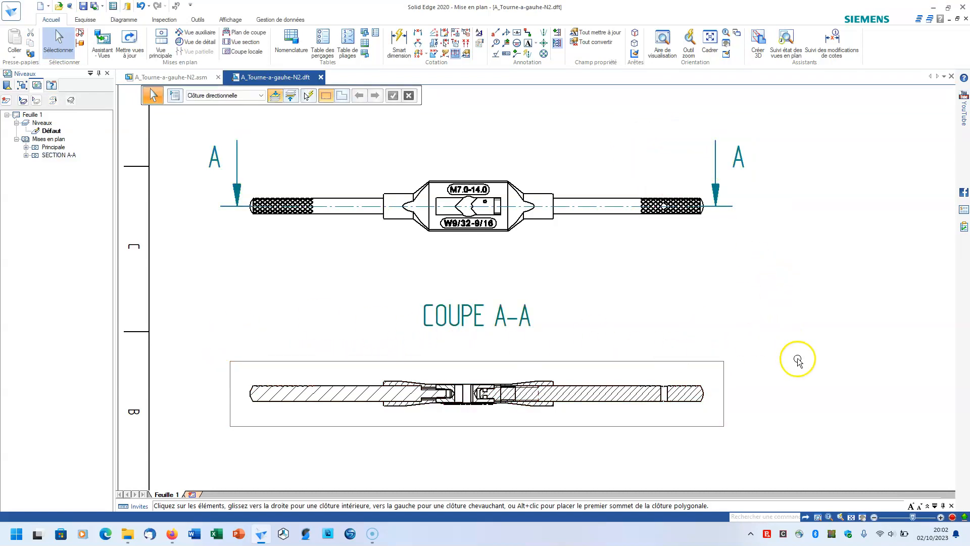
{"action": "left_click", "coordinate": [128, 50]}
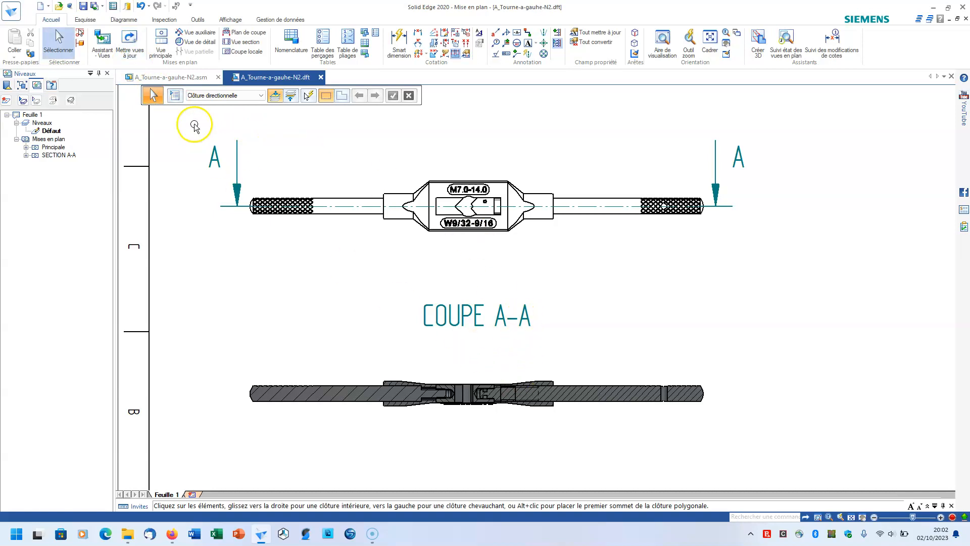
Step: Save and close the drawing A_Tourne-a-gauhe-N2.dft, and close the assembly A_Tourne-a-gauhe-N2.asm
{"action": "left_click", "coordinate": [83, 8]}
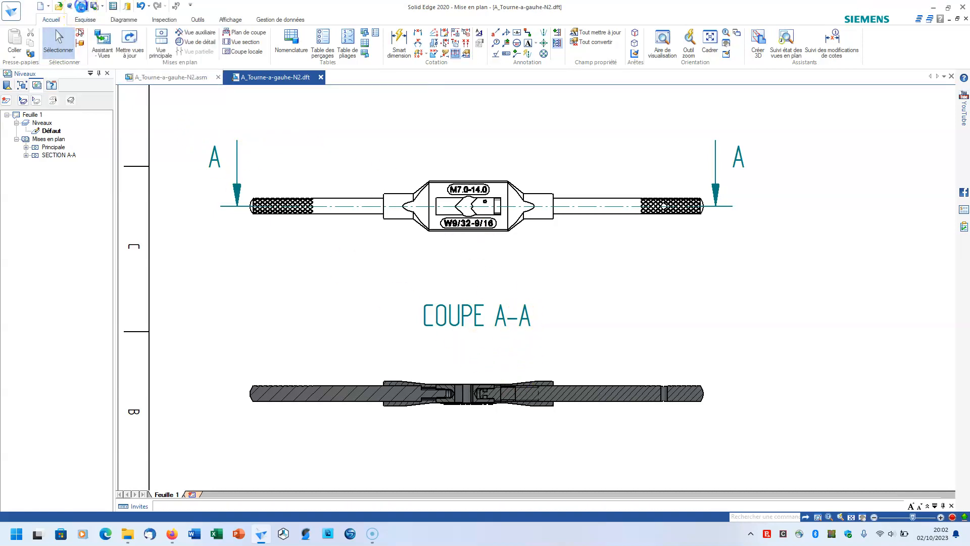
{"action": "left_click", "coordinate": [321, 77]}
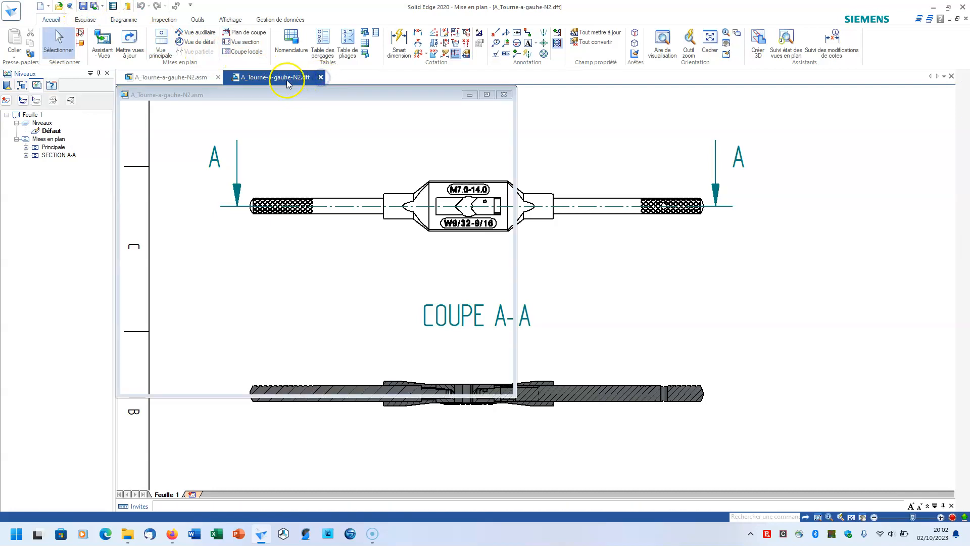
{"action": "left_click", "coordinate": [957, 18]}
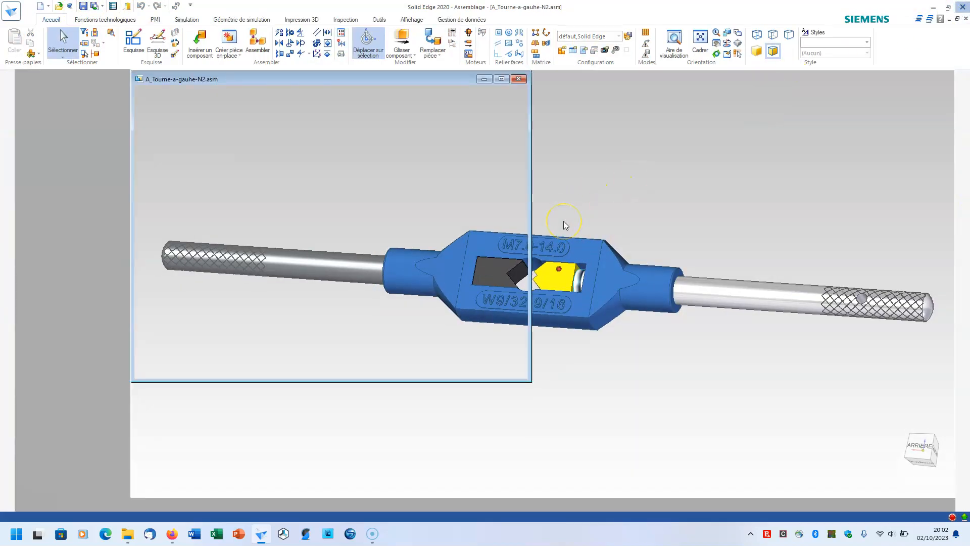
Step: Switch to File Explorer and reopen the drawing A_Tourne-a-gauhe-N2.dft from the project folder
{"action": "key", "text": "alt+Tab"}
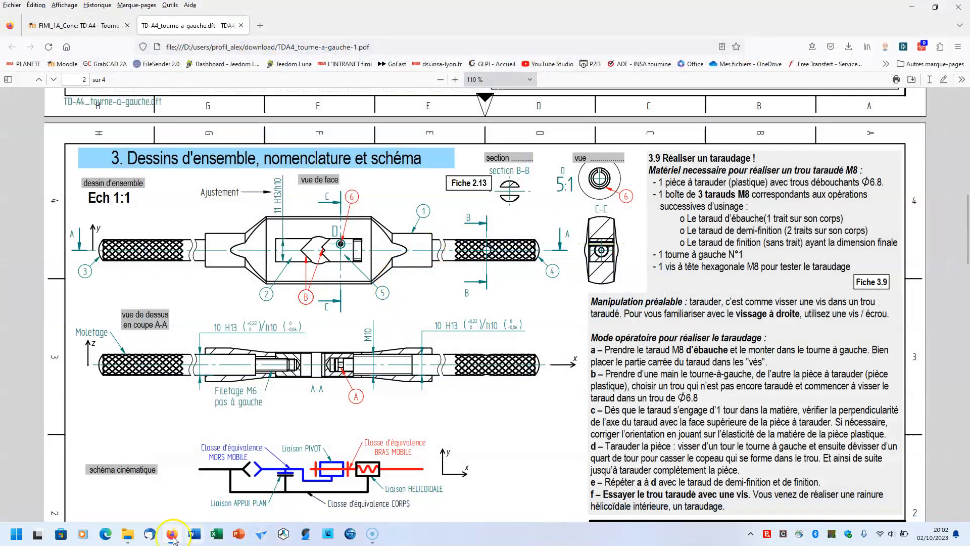
{"action": "left_click", "coordinate": [129, 537]}
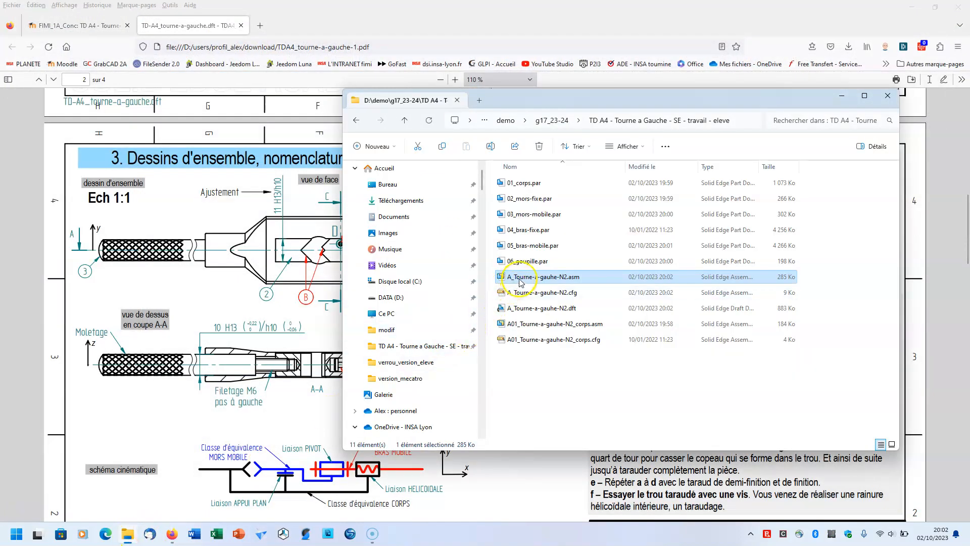
{"action": "left_click", "coordinate": [527, 312]}
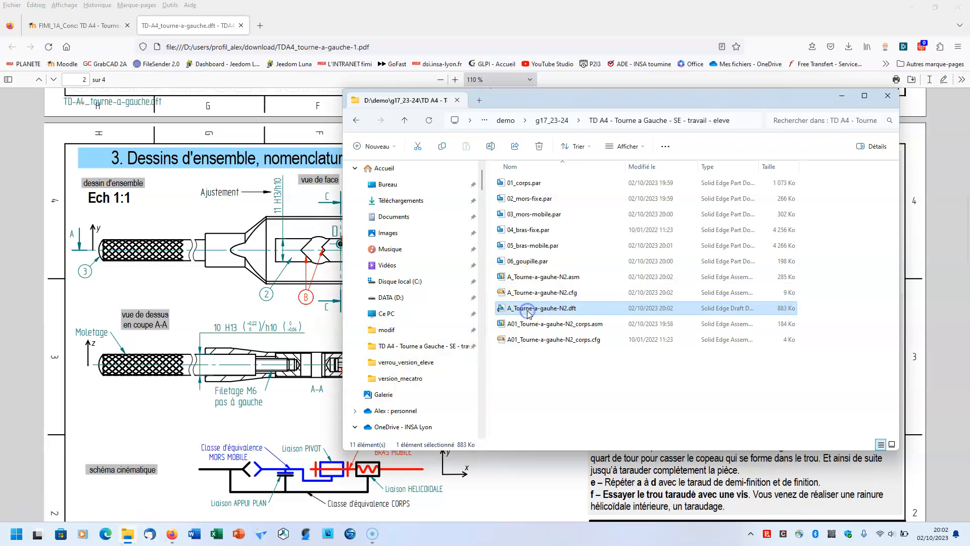
{"action": "left_click", "coordinate": [528, 309]}
{"action": "left_click", "coordinate": [523, 311]}
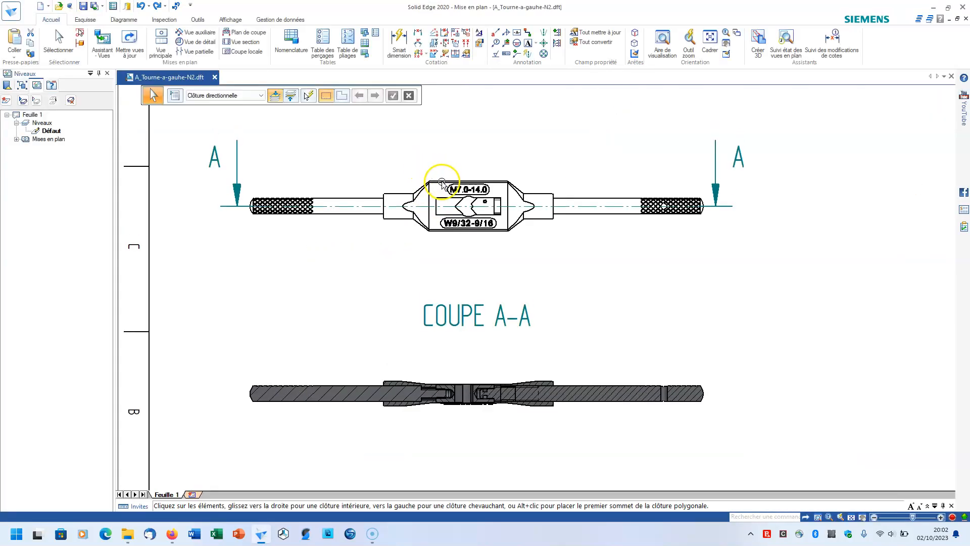
Step: Shade the main view with Ombrage couleur avec arêtes and update the views
{"action": "left_click", "coordinate": [442, 182]}
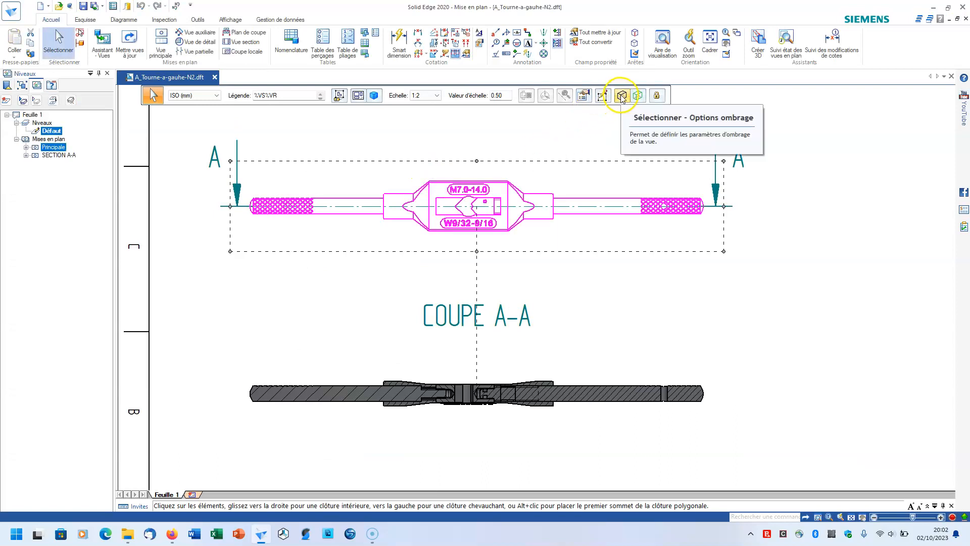
{"action": "left_click", "coordinate": [622, 95]}
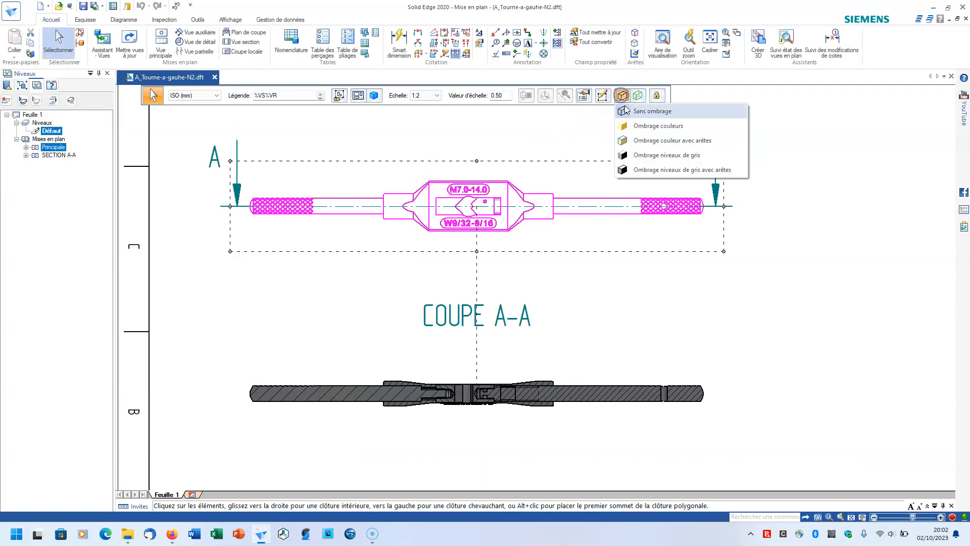
{"action": "left_click", "coordinate": [632, 142]}
{"action": "left_click", "coordinate": [130, 40]}
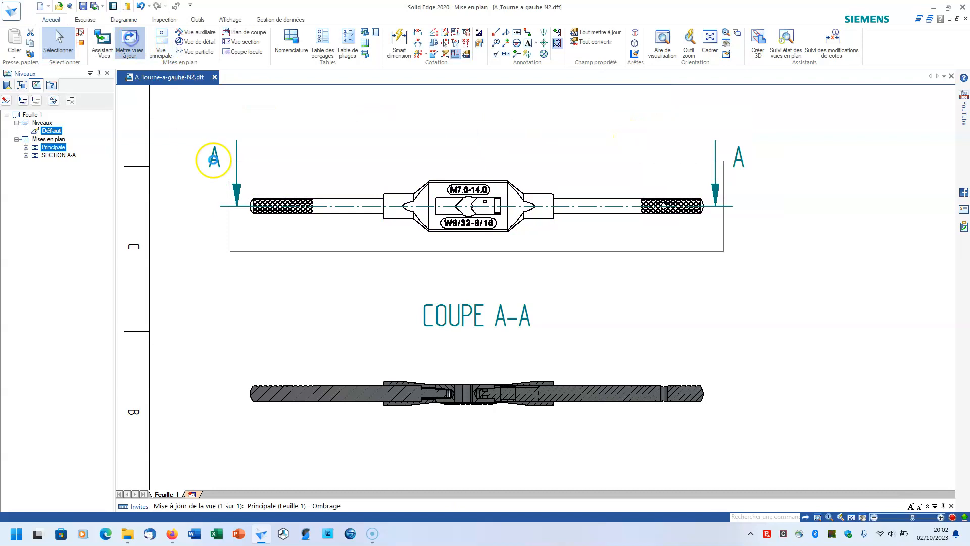
Step: Set section view A-A to Sans ombrage to remove its shading, and save the drawing
{"action": "left_click", "coordinate": [504, 394]}
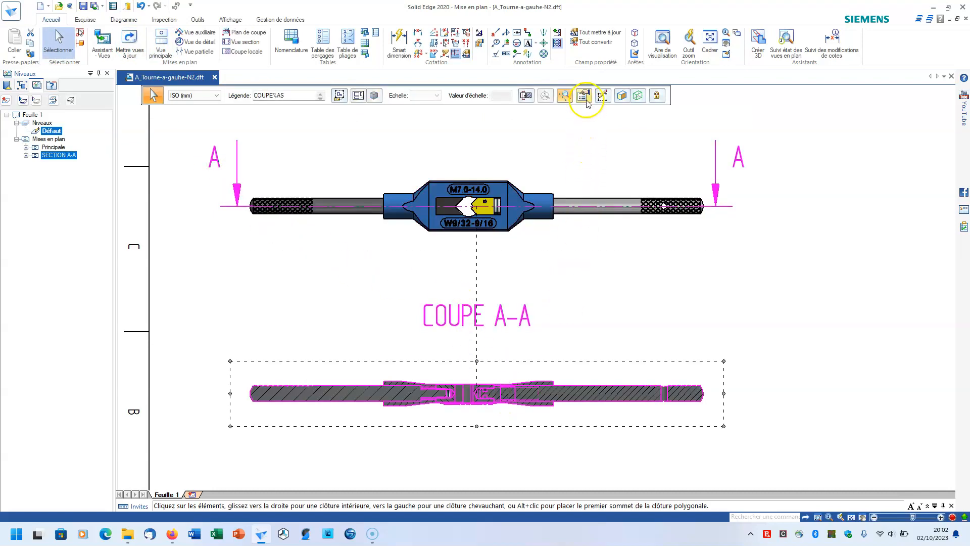
{"action": "left_click", "coordinate": [619, 97]}
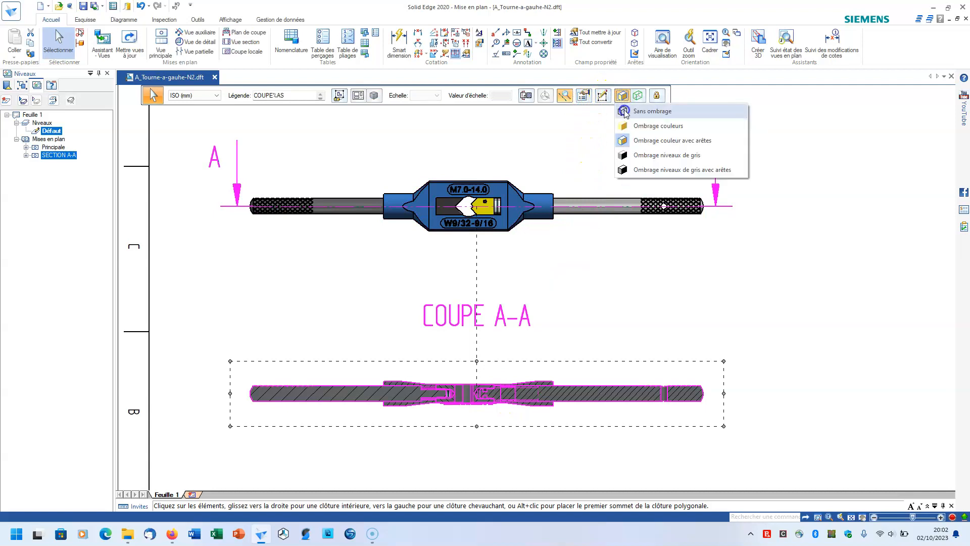
{"action": "left_click", "coordinate": [642, 120]}
{"action": "left_click", "coordinate": [624, 273]}
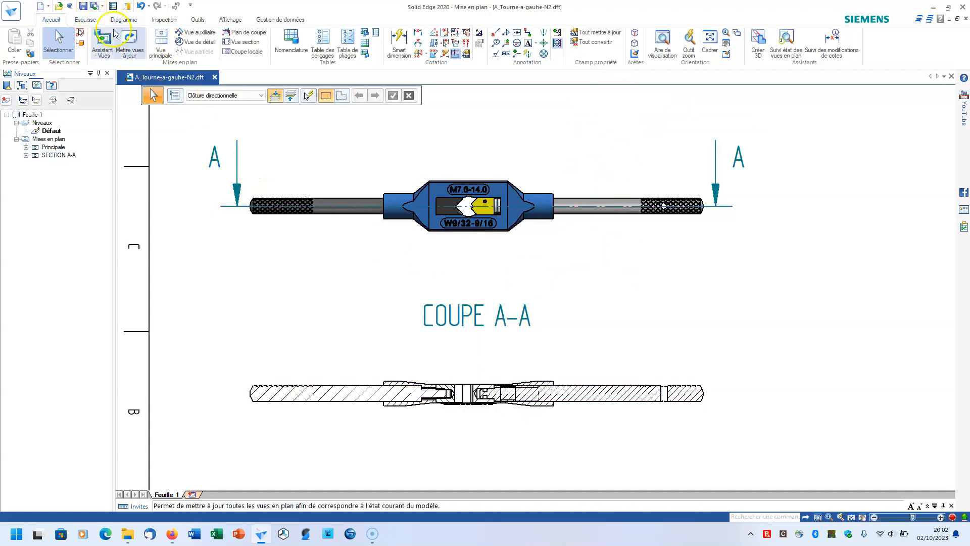
{"action": "left_click", "coordinate": [84, 8]}
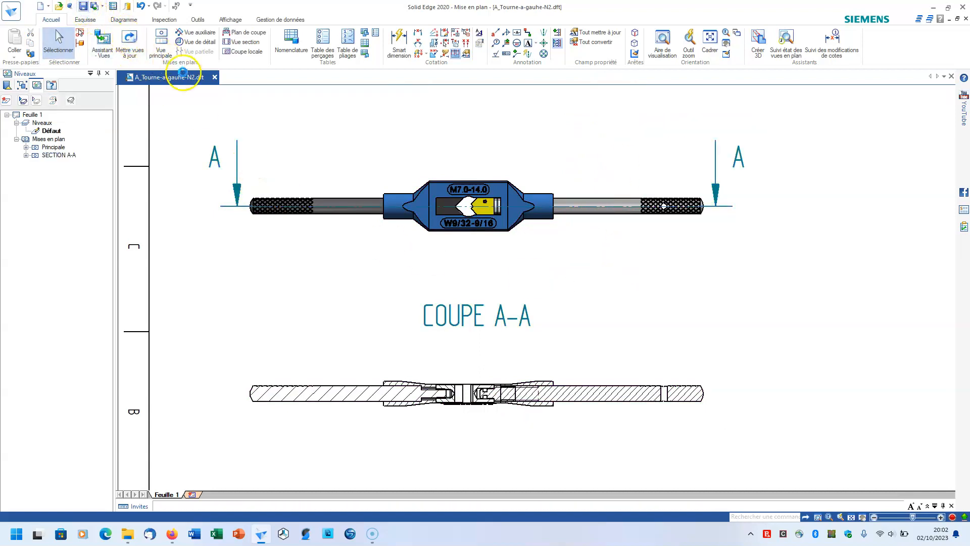
Step: Shade section view A-A again with Ombrage couleur avec arêtes, update the views and clear the selection
{"action": "left_click", "coordinate": [567, 385]}
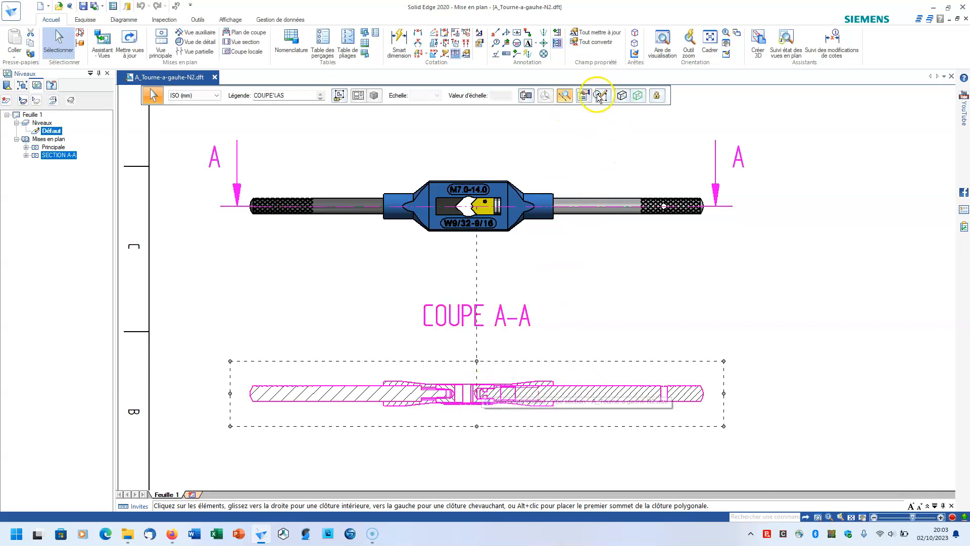
{"action": "left_click", "coordinate": [622, 95]}
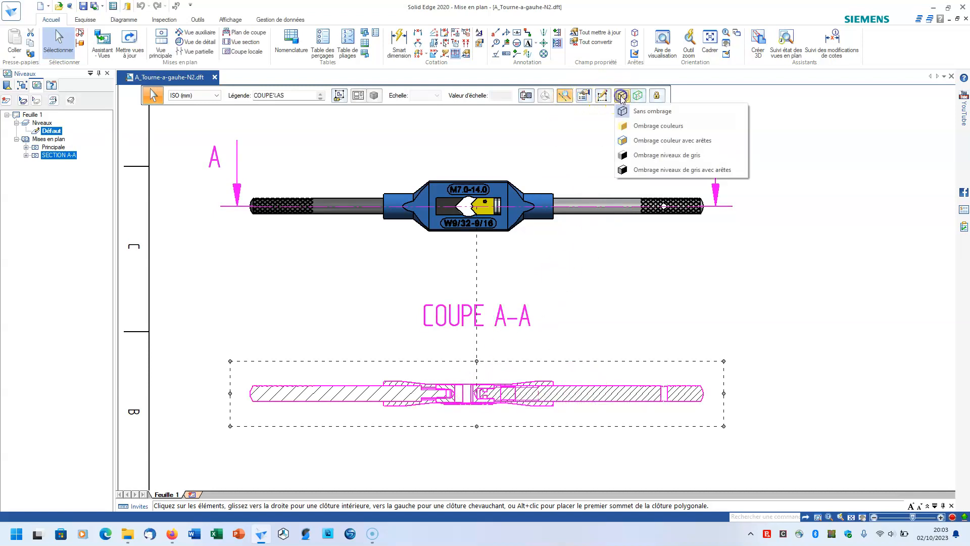
{"action": "left_click", "coordinate": [633, 140]}
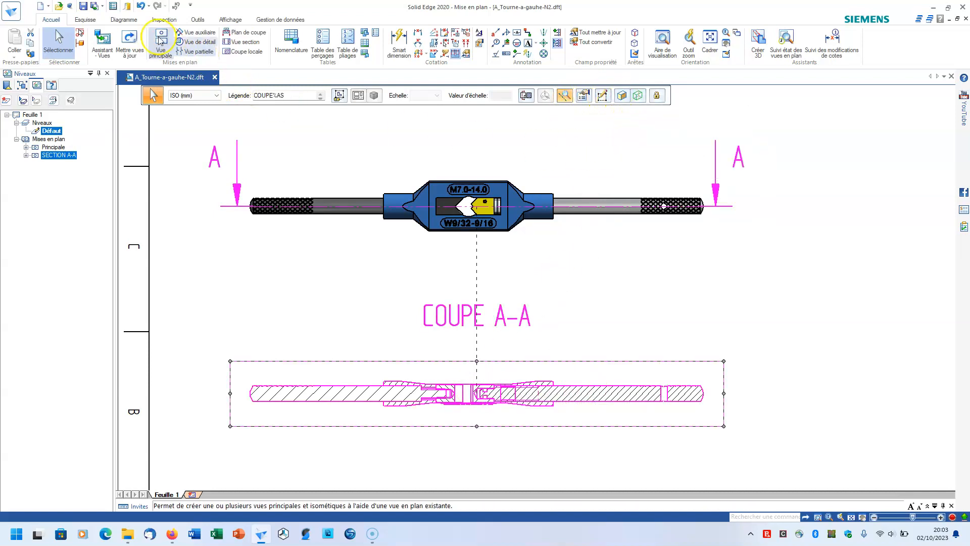
{"action": "left_click", "coordinate": [130, 39]}
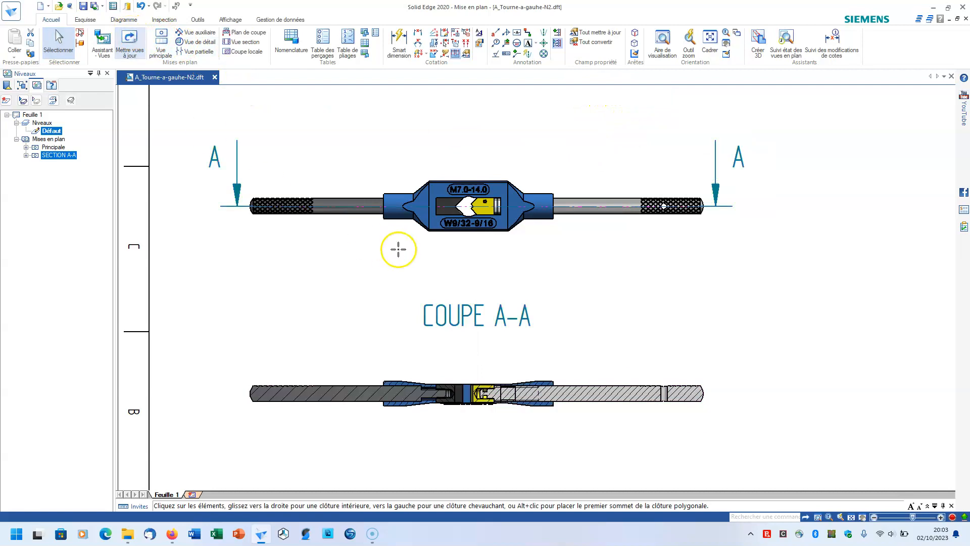
{"action": "left_click", "coordinate": [504, 330]}
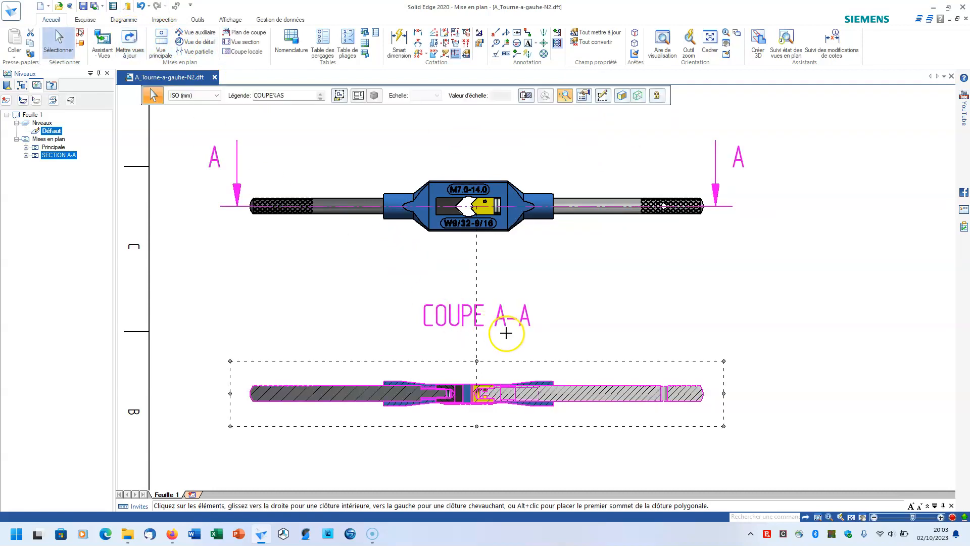
{"action": "left_click", "coordinate": [721, 277]}
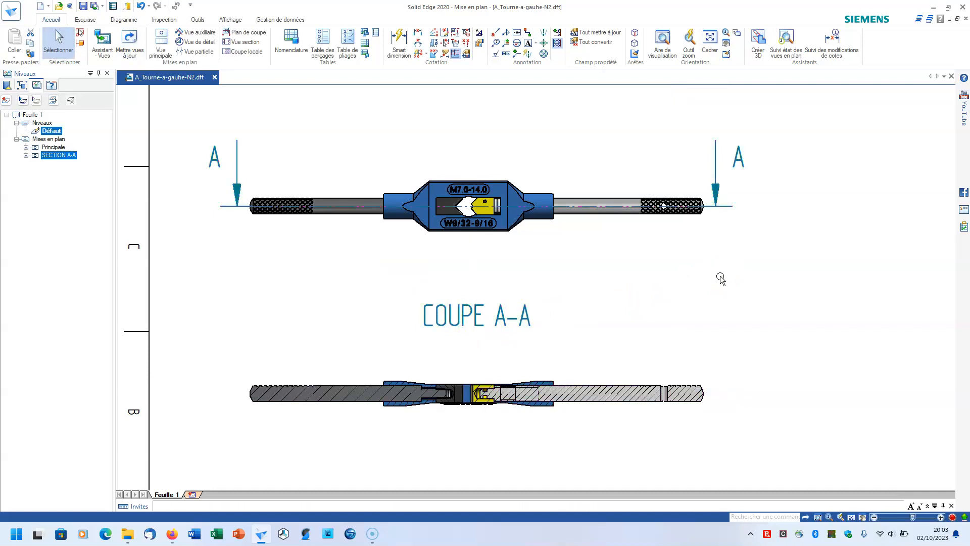
Step: Examine the part colours in the shaded main view and section A-A, including the jaw area up close
{"action": "scroll", "coordinate": [708, 296], "scroll_direction": "up", "scroll_amount": 1}
{"action": "scroll", "coordinate": [674, 309], "scroll_direction": "down", "scroll_amount": 1}
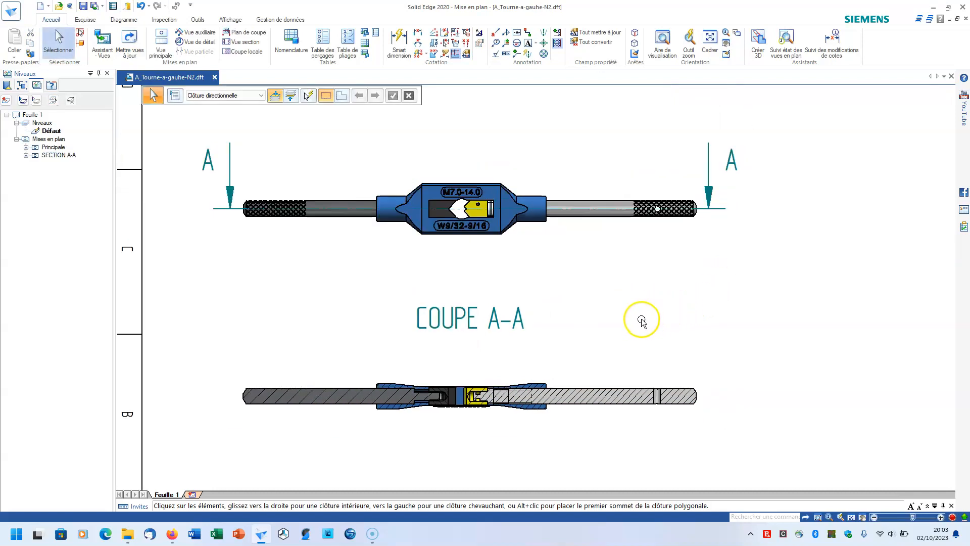
{"action": "middle_click_drag", "start_coordinate": [649, 317], "coordinate": [688, 279]}
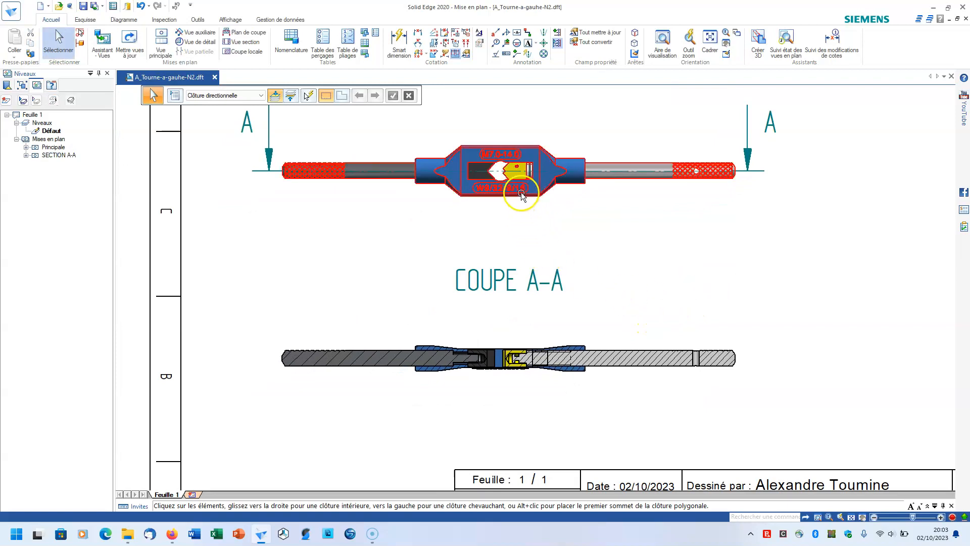
{"action": "scroll", "coordinate": [520, 191], "scroll_direction": "up", "scroll_amount": 3}
{"action": "scroll", "coordinate": [520, 190], "scroll_direction": "down", "scroll_amount": 5}
{"action": "middle_click_drag", "start_coordinate": [570, 222], "coordinate": [539, 235]}
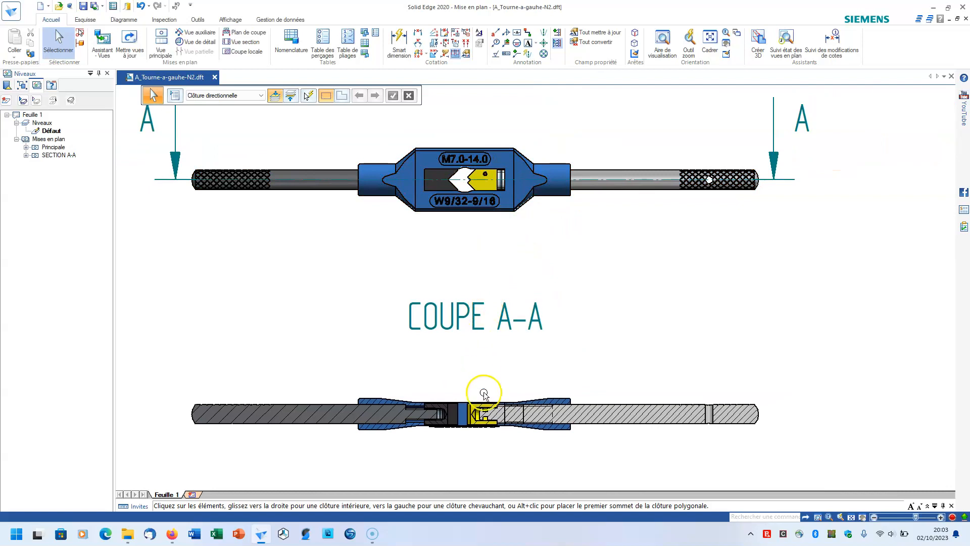
{"action": "scroll", "coordinate": [485, 399], "scroll_direction": "up", "scroll_amount": 4}
{"action": "middle_click_drag", "start_coordinate": [485, 400], "coordinate": [504, 289]}
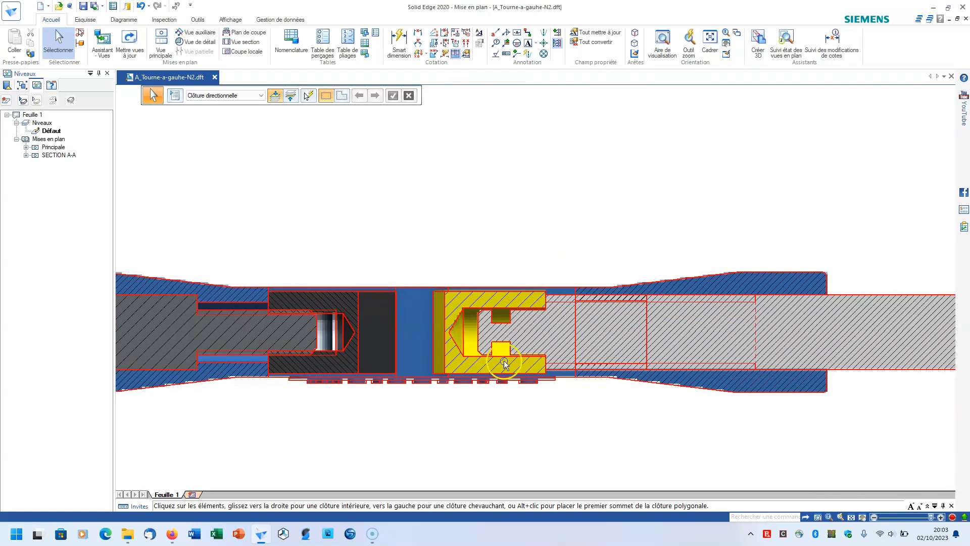
{"action": "scroll", "coordinate": [548, 322], "scroll_direction": "down", "scroll_amount": 4}
{"action": "middle_click_drag", "start_coordinate": [594, 199], "coordinate": [567, 259]}
{"action": "scroll", "coordinate": [556, 283], "scroll_direction": "down", "scroll_amount": 4}
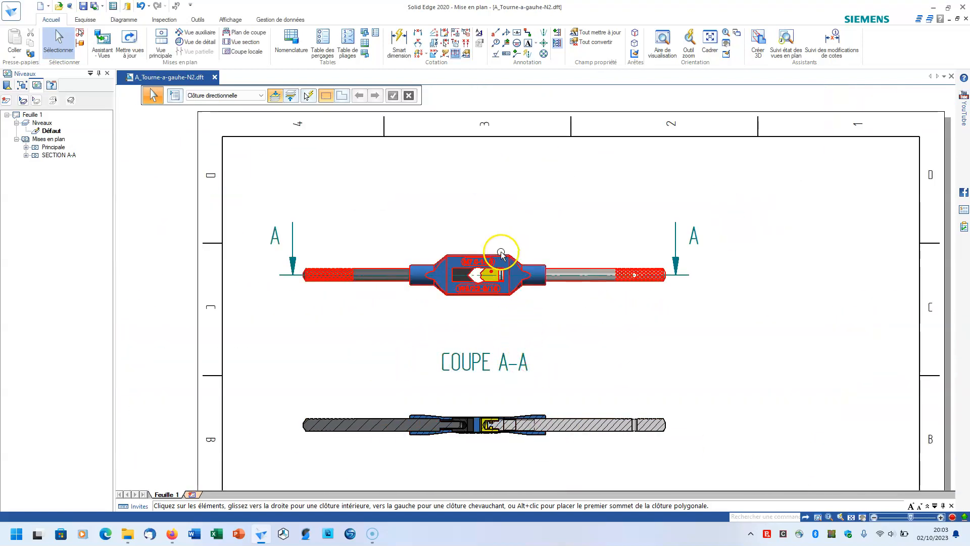
{"action": "scroll", "coordinate": [499, 252], "scroll_direction": "up", "scroll_amount": 4}
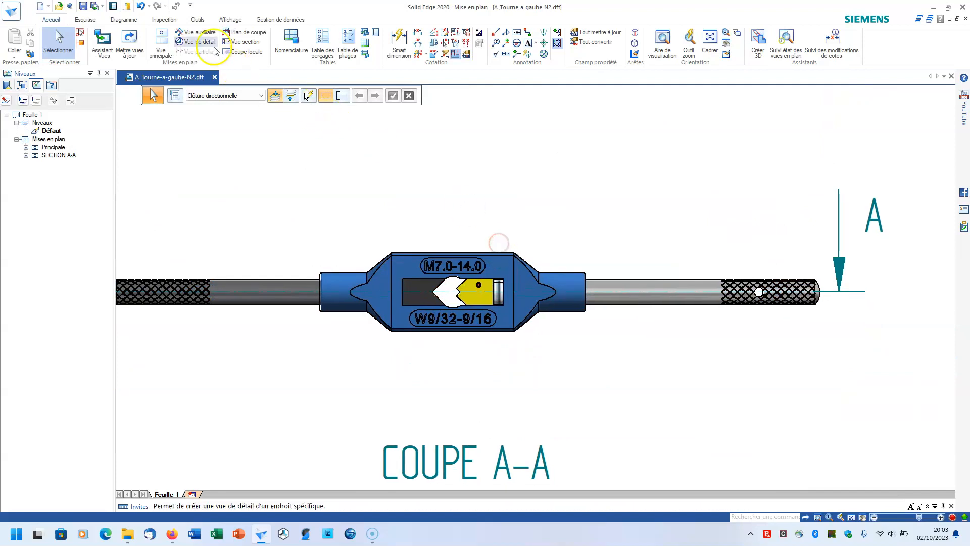
Step: Create a vertical cutting plane across the main view's body, through the pin centre in the yellow jaw, with arrows pointing right
{"action": "left_click", "coordinate": [231, 31]}
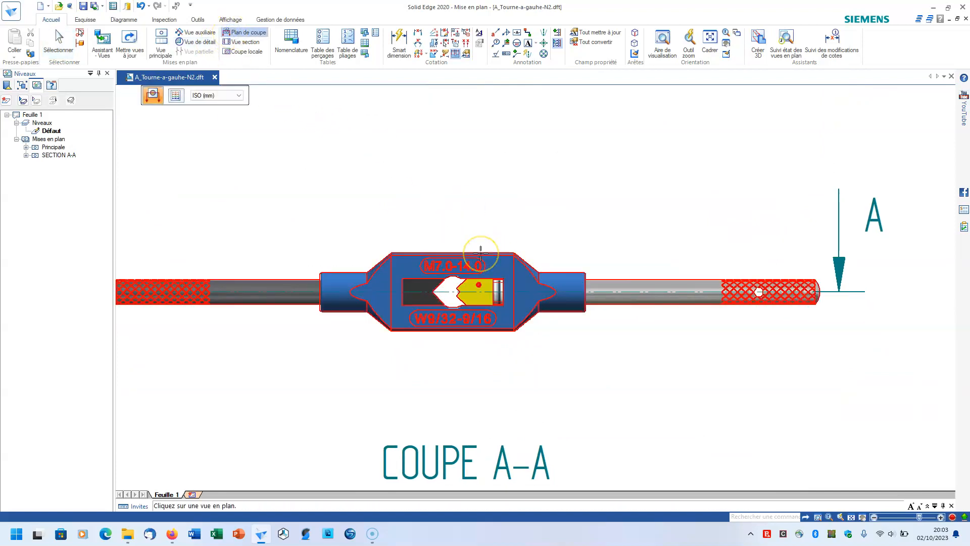
{"action": "left_click", "coordinate": [481, 251]}
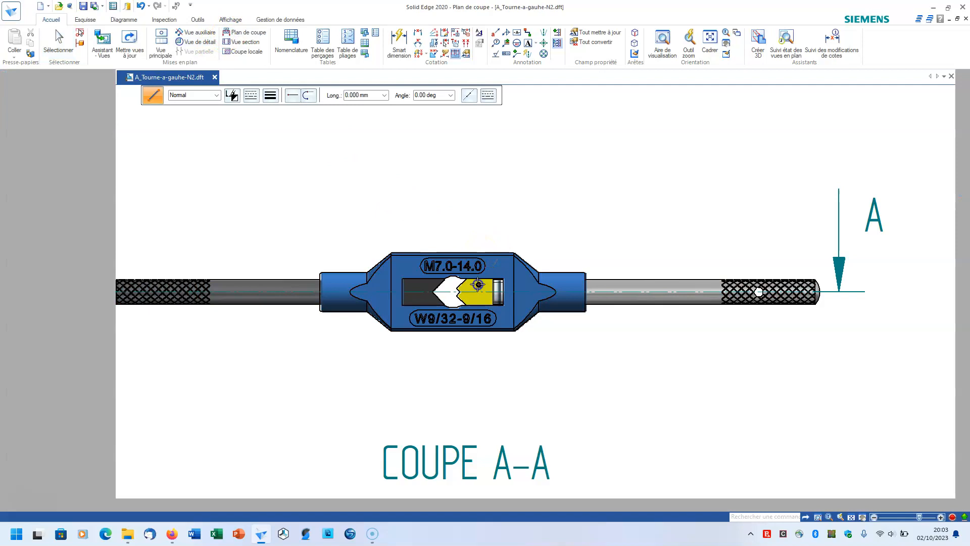
{"action": "scroll", "coordinate": [479, 290], "scroll_direction": "up", "scroll_amount": 3}
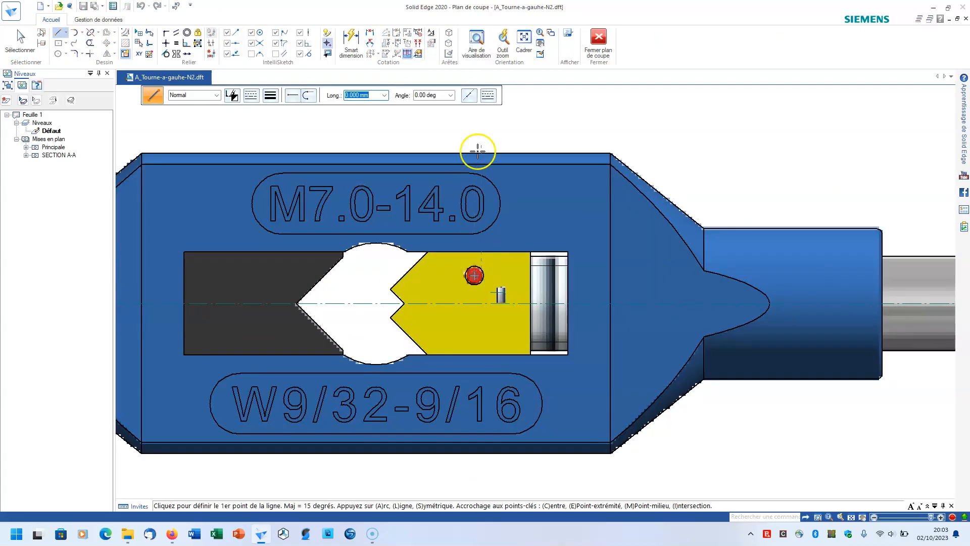
{"action": "left_click", "coordinate": [476, 129]}
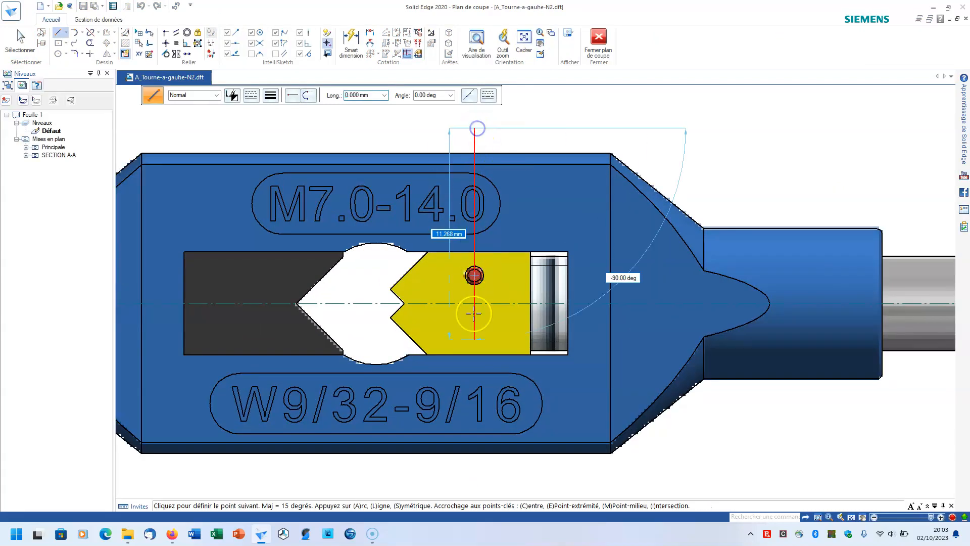
{"action": "middle_click_drag", "start_coordinate": [475, 458], "coordinate": [498, 335]}
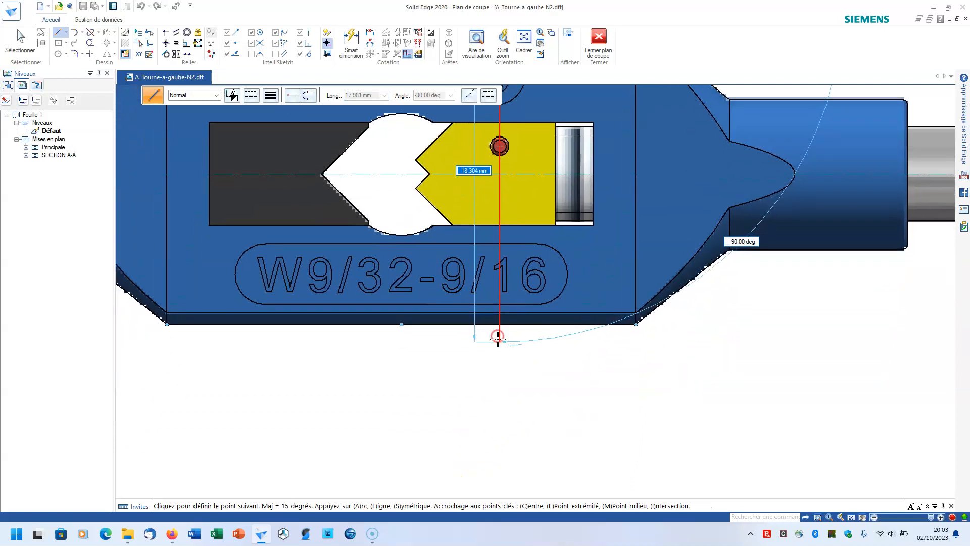
{"action": "left_click", "coordinate": [498, 381]}
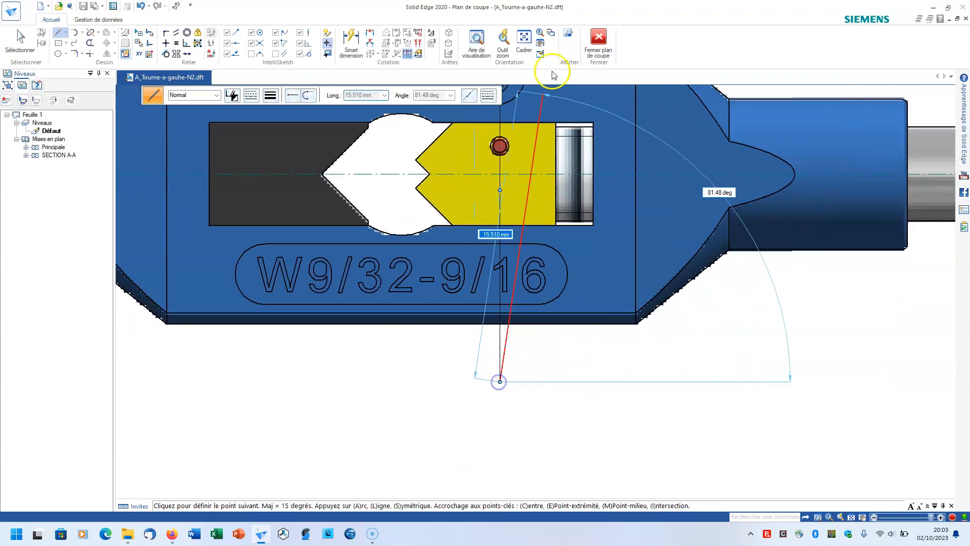
{"action": "left_click", "coordinate": [598, 40]}
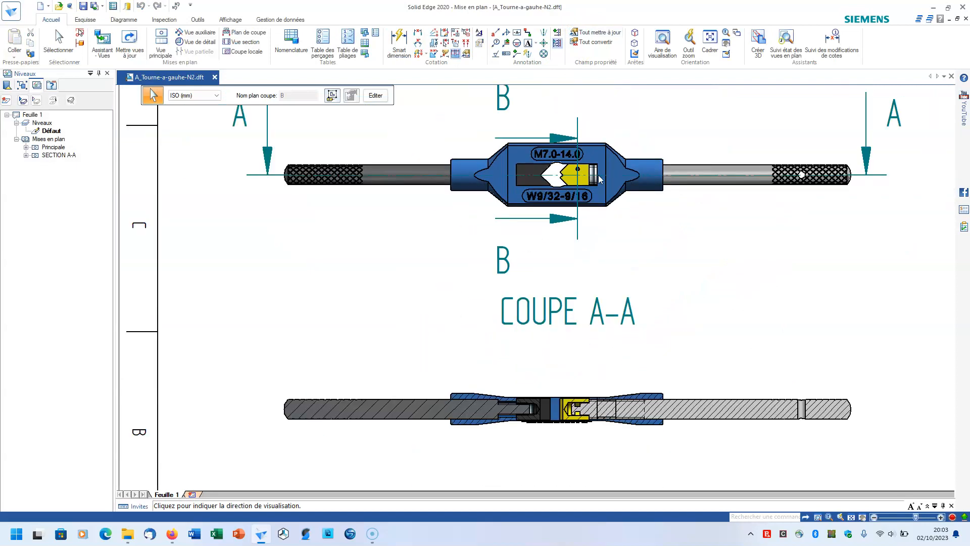
{"action": "left_click", "coordinate": [610, 180]}
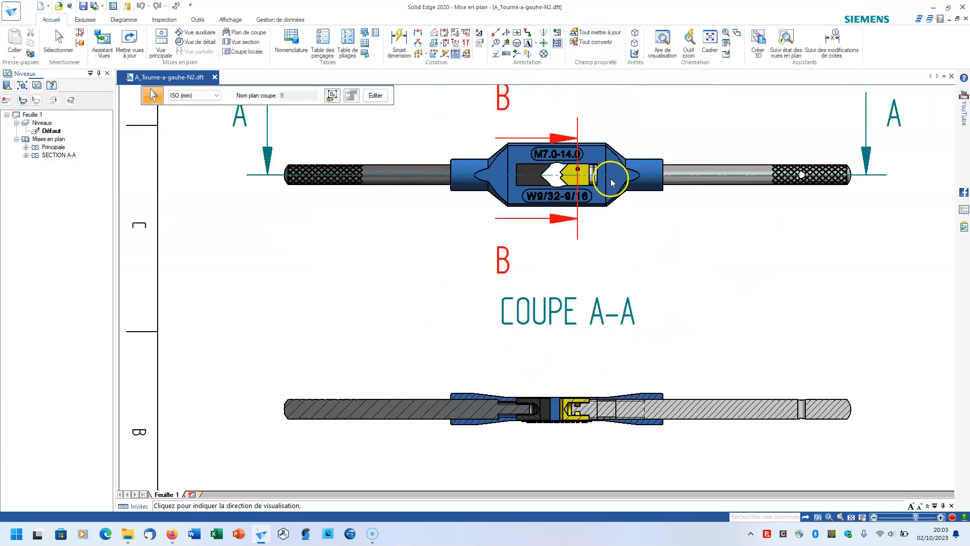
{"action": "left_click", "coordinate": [598, 218]}
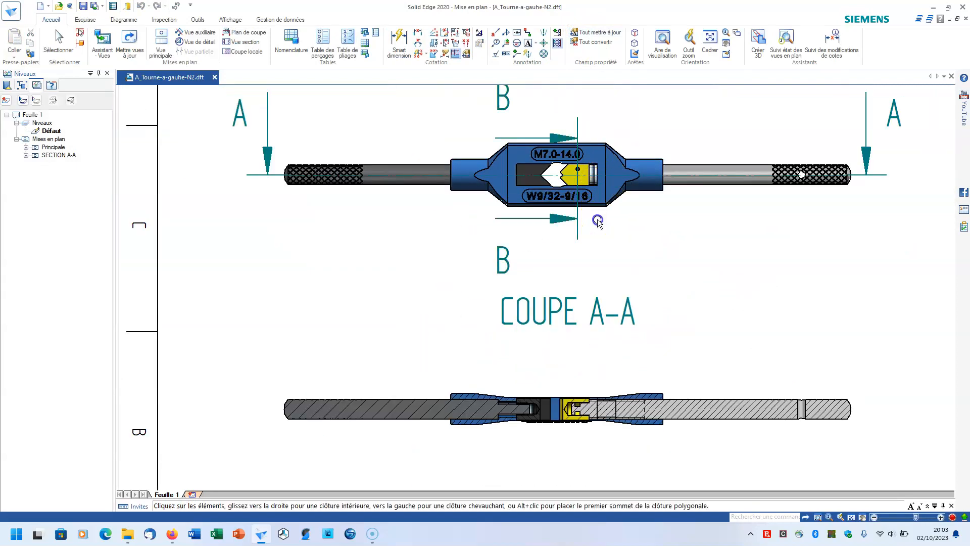
Step: Generate the section view from cutting plane B-B and place it to the right of the main view, beyond the handle
{"action": "middle_click_drag", "start_coordinate": [644, 219], "coordinate": [427, 266]}
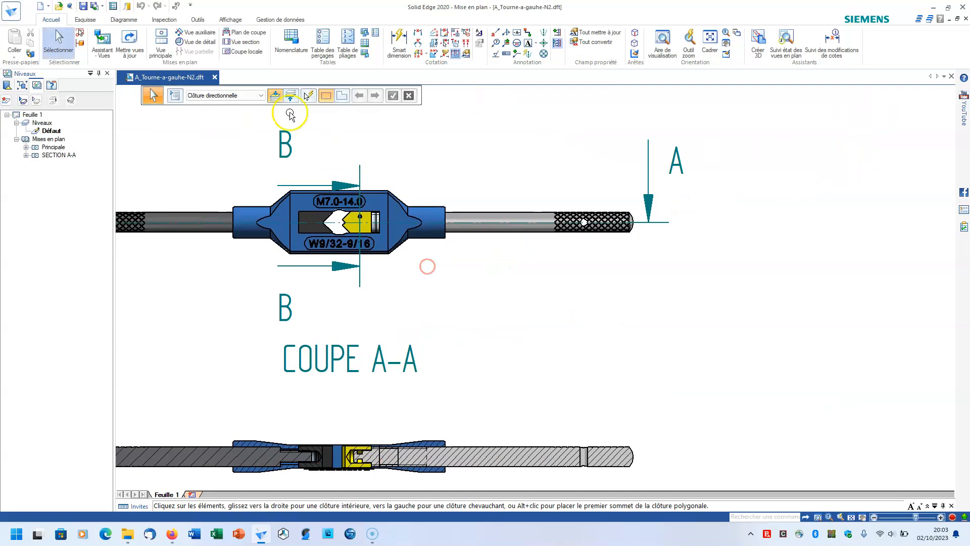
{"action": "left_click", "coordinate": [242, 42]}
{"action": "left_click", "coordinate": [358, 167]}
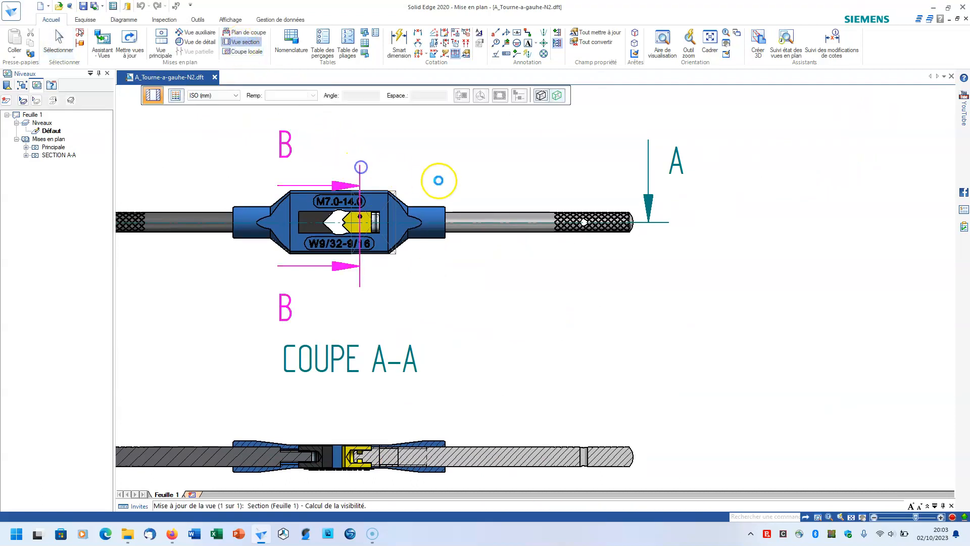
{"action": "left_click", "coordinate": [822, 212]}
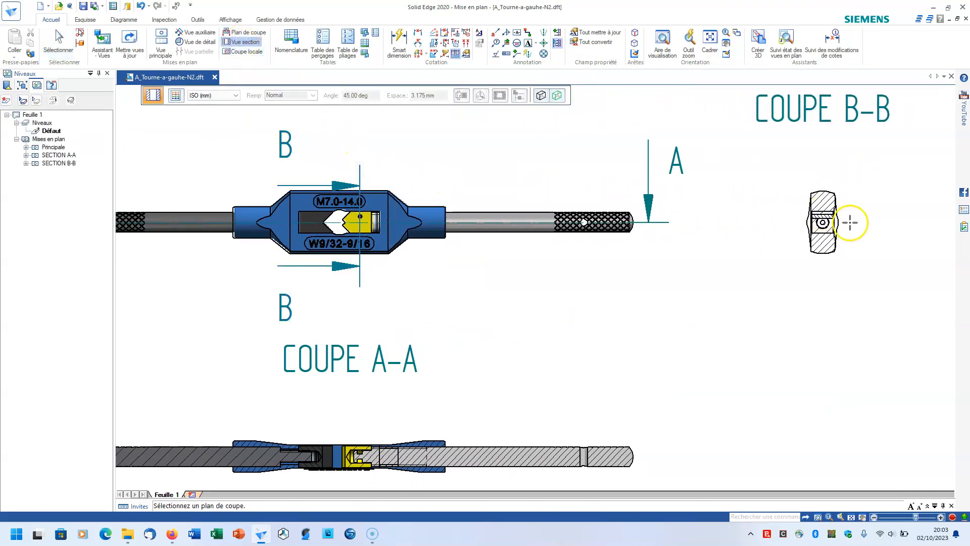
Step: Shade section view B-B in colour with edges and update the views
{"action": "scroll", "coordinate": [850, 221], "scroll_direction": "up", "scroll_amount": 5}
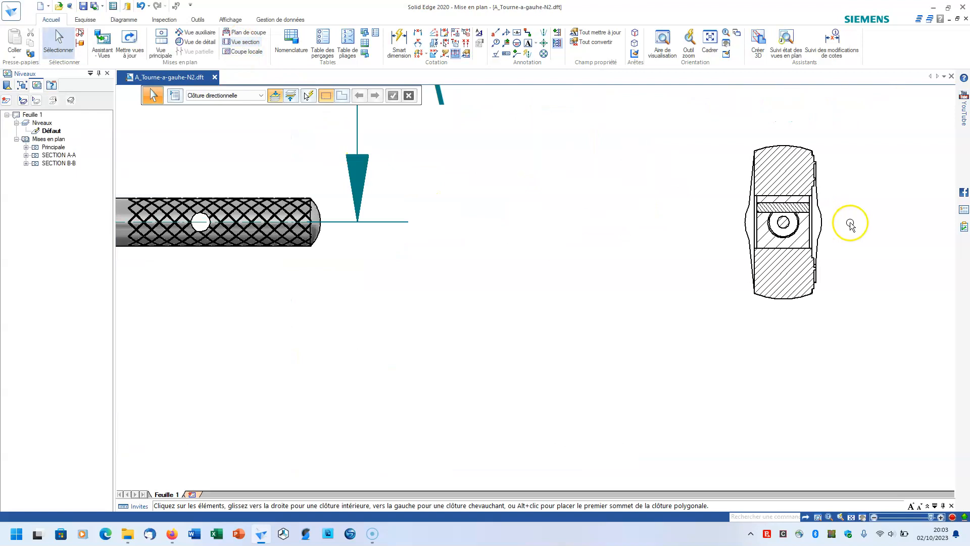
{"action": "left_click", "coordinate": [816, 176]}
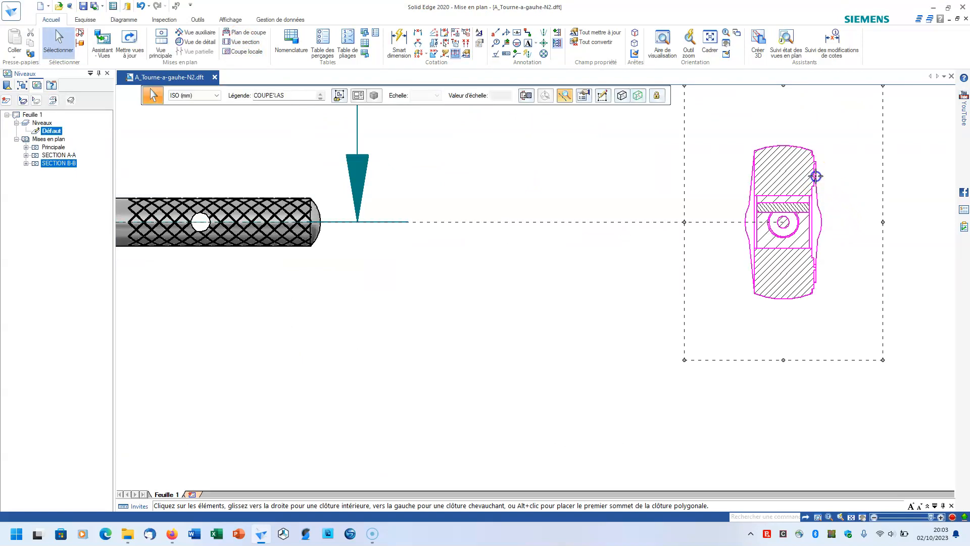
{"action": "left_click", "coordinate": [622, 95]}
{"action": "left_click", "coordinate": [637, 141]}
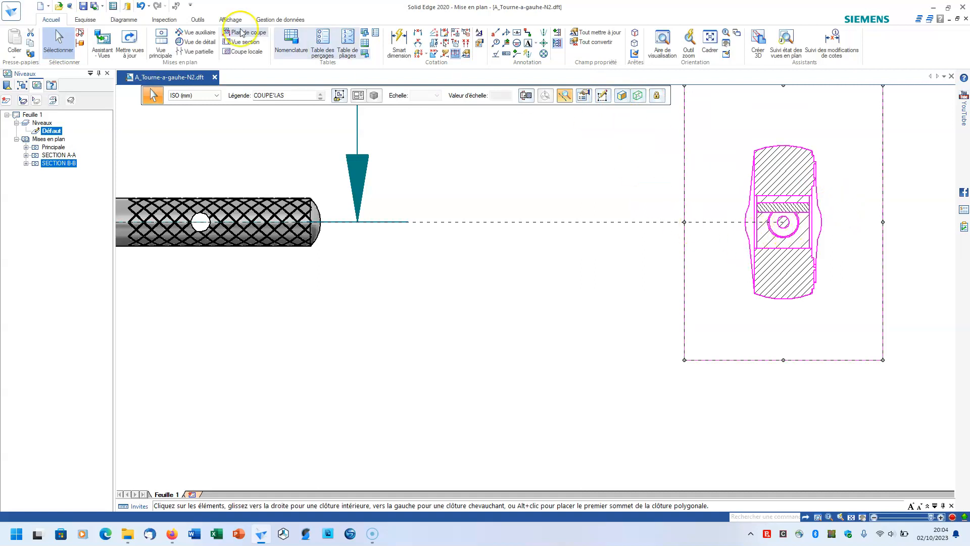
{"action": "left_click", "coordinate": [130, 40]}
{"action": "left_click", "coordinate": [808, 207]}
Step: Examine the part colours and hatching in section B-B, and compare the jaw area in the main view and section A-A
{"action": "scroll", "coordinate": [810, 207], "scroll_direction": "up", "scroll_amount": 2}
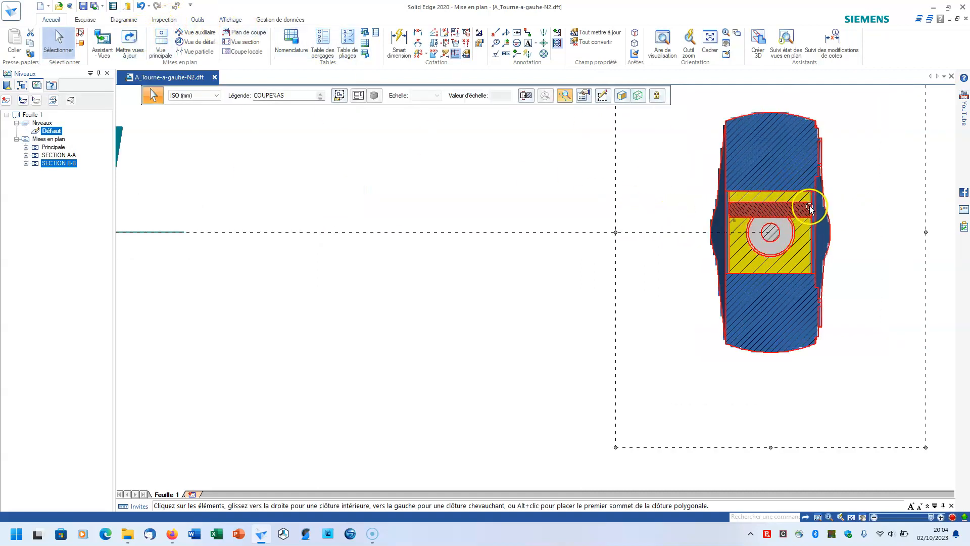
{"action": "scroll", "coordinate": [801, 206], "scroll_direction": "down", "scroll_amount": 3}
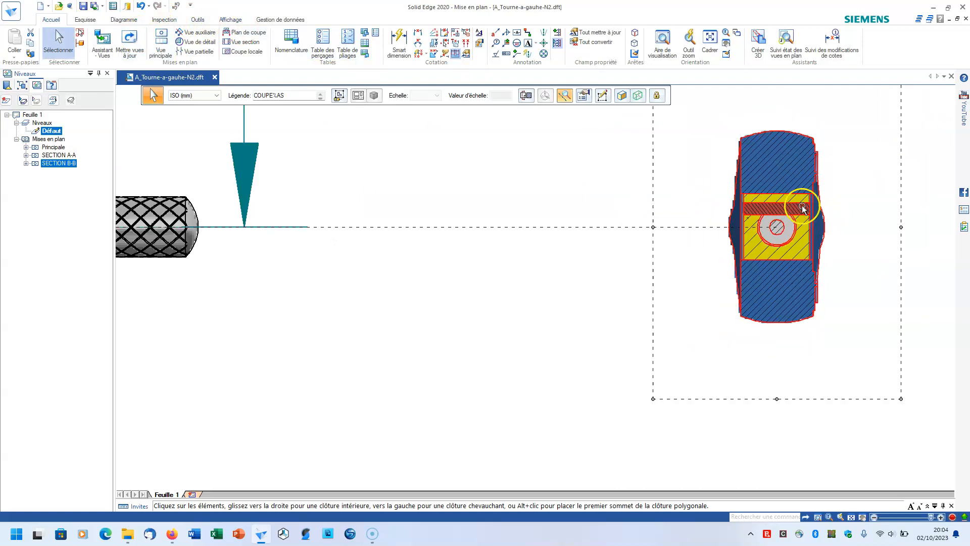
{"action": "scroll", "coordinate": [323, 241], "scroll_direction": "down", "scroll_amount": 3}
{"action": "scroll", "coordinate": [386, 229], "scroll_direction": "up", "scroll_amount": 5}
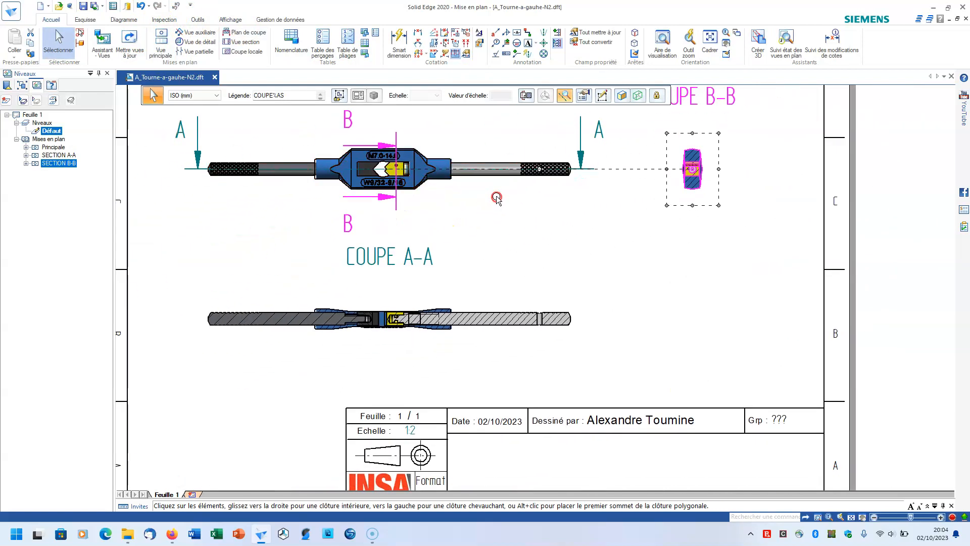
{"action": "scroll", "coordinate": [433, 186], "scroll_direction": "up", "scroll_amount": 2}
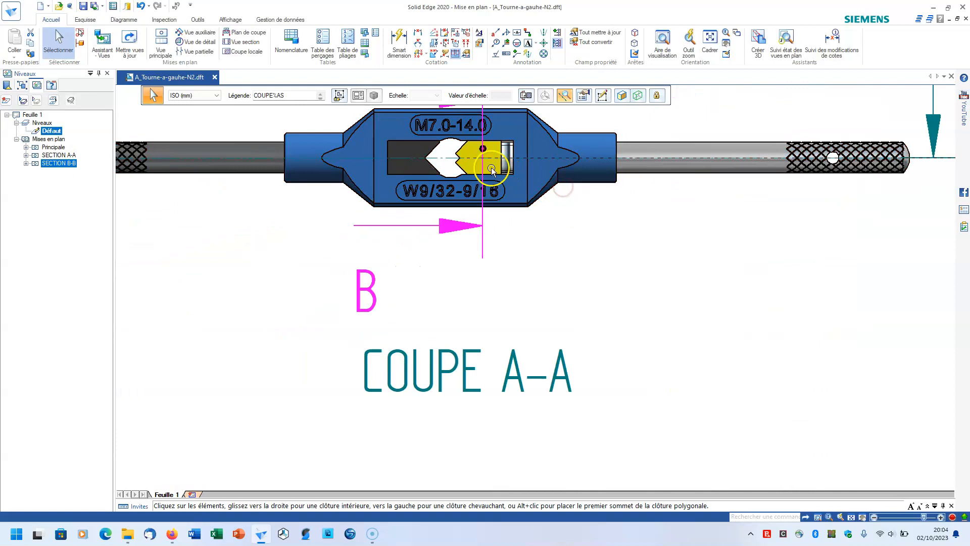
{"action": "scroll", "coordinate": [483, 152], "scroll_direction": "down", "scroll_amount": 2}
{"action": "scroll", "coordinate": [492, 159], "scroll_direction": "up", "scroll_amount": 3}
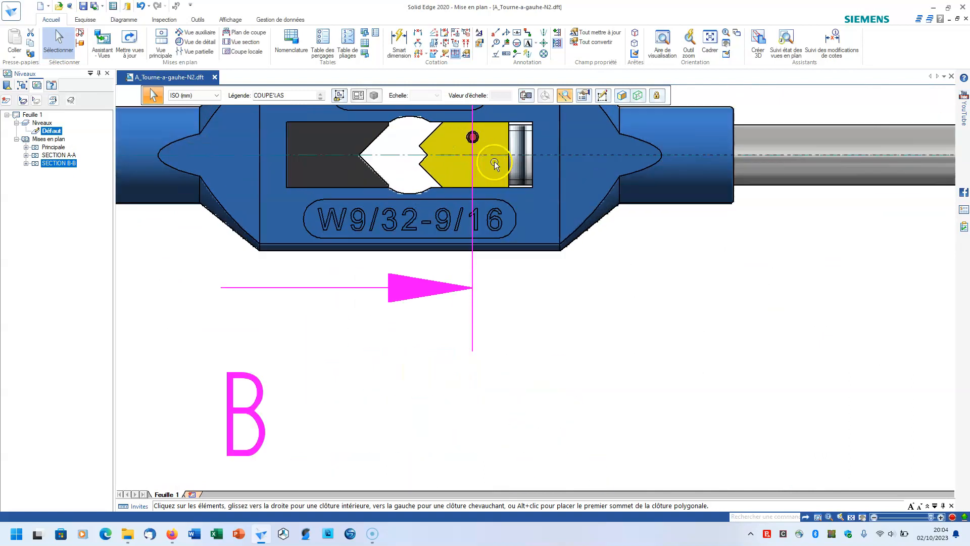
{"action": "scroll", "coordinate": [495, 164], "scroll_direction": "down", "scroll_amount": 2}
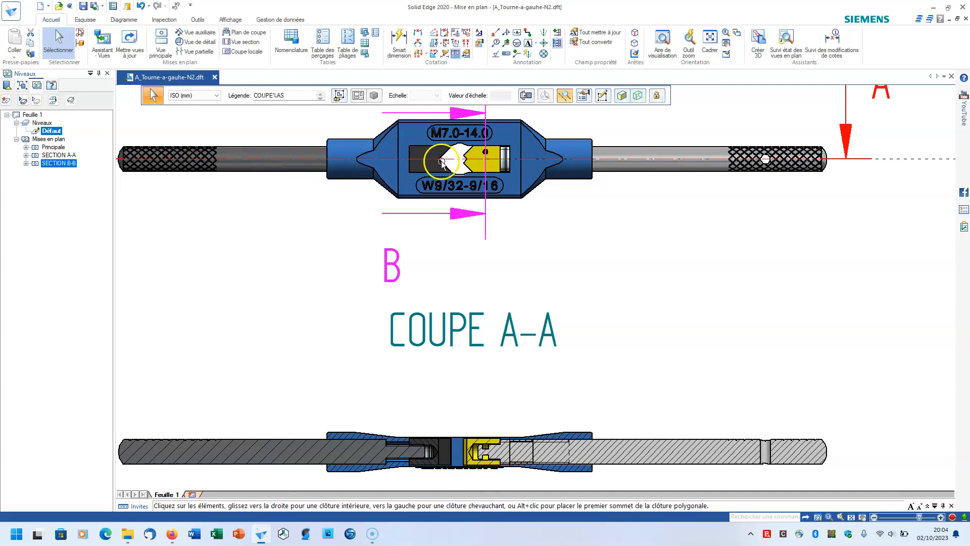
{"action": "middle_click_drag", "start_coordinate": [502, 405], "coordinate": [491, 276]}
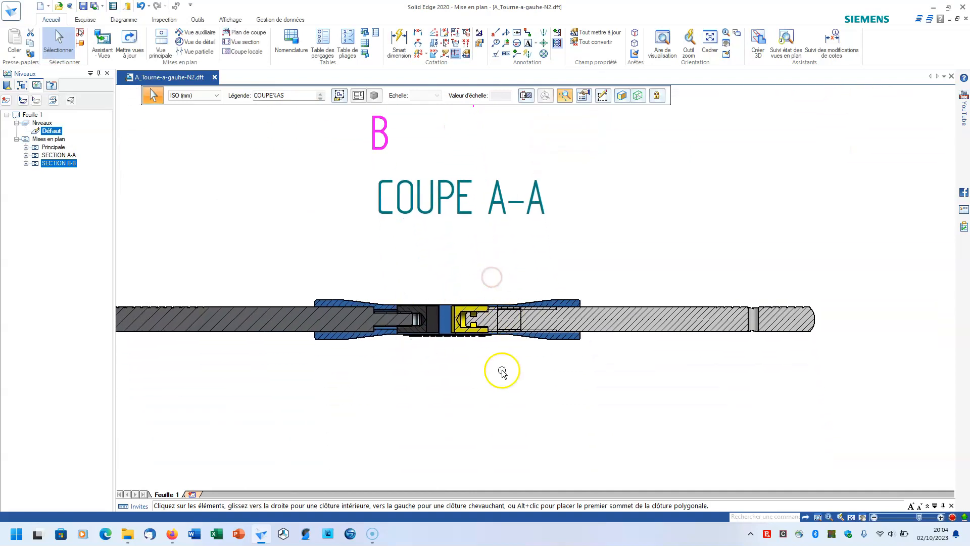
{"action": "scroll", "coordinate": [481, 271], "scroll_direction": "up", "scroll_amount": 3}
{"action": "scroll", "coordinate": [479, 275], "scroll_direction": "down", "scroll_amount": 3}
{"action": "left_click", "coordinate": [371, 534]}
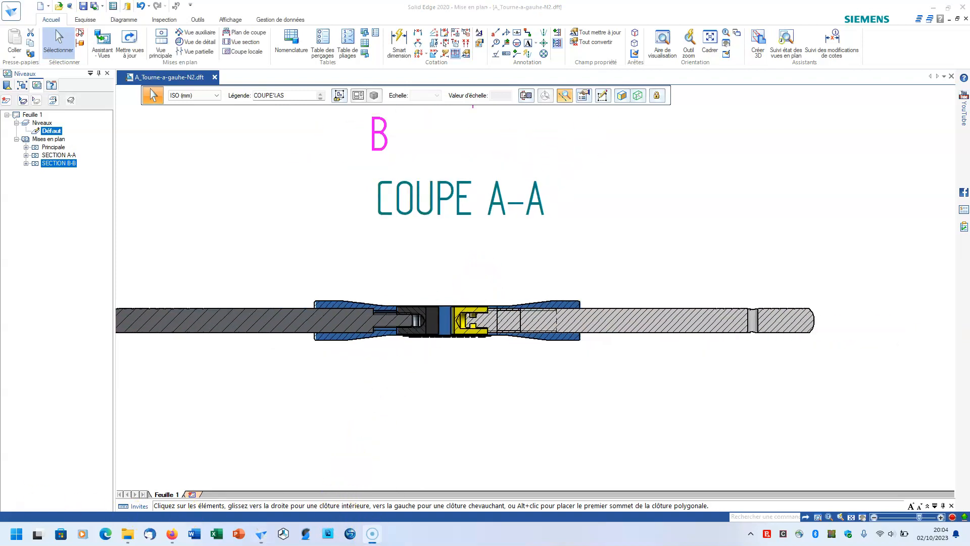